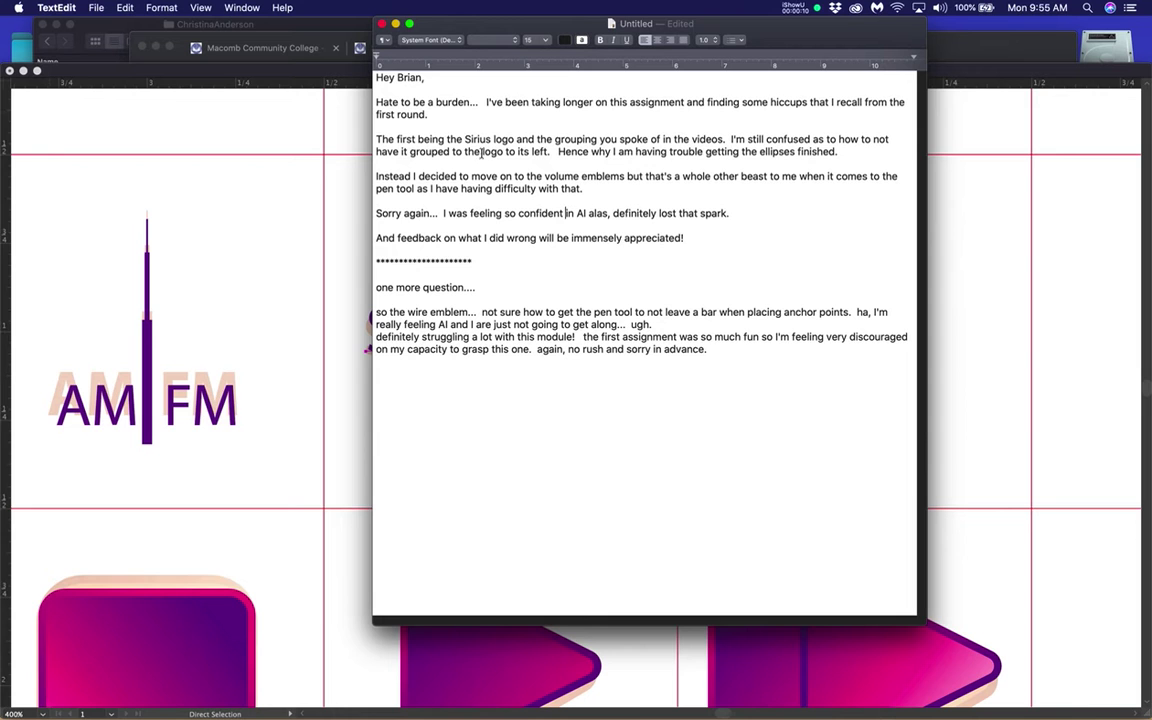
- Review the note's question about the Sirius logo, switch to Illustrator, and examine how the arcs above the Sirius xm text select
{"action": "left_click_drag", "start_coordinate": [418, 141], "coordinate": [519, 141]}
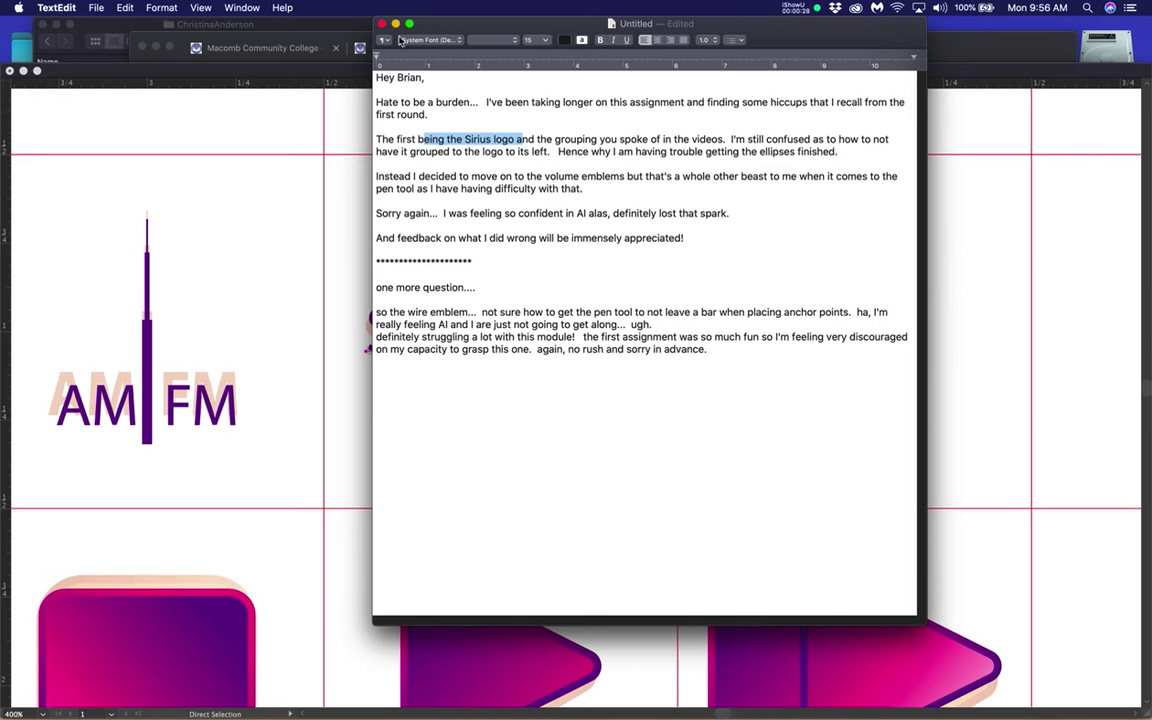
{"action": "left_click", "coordinate": [296, 129]}
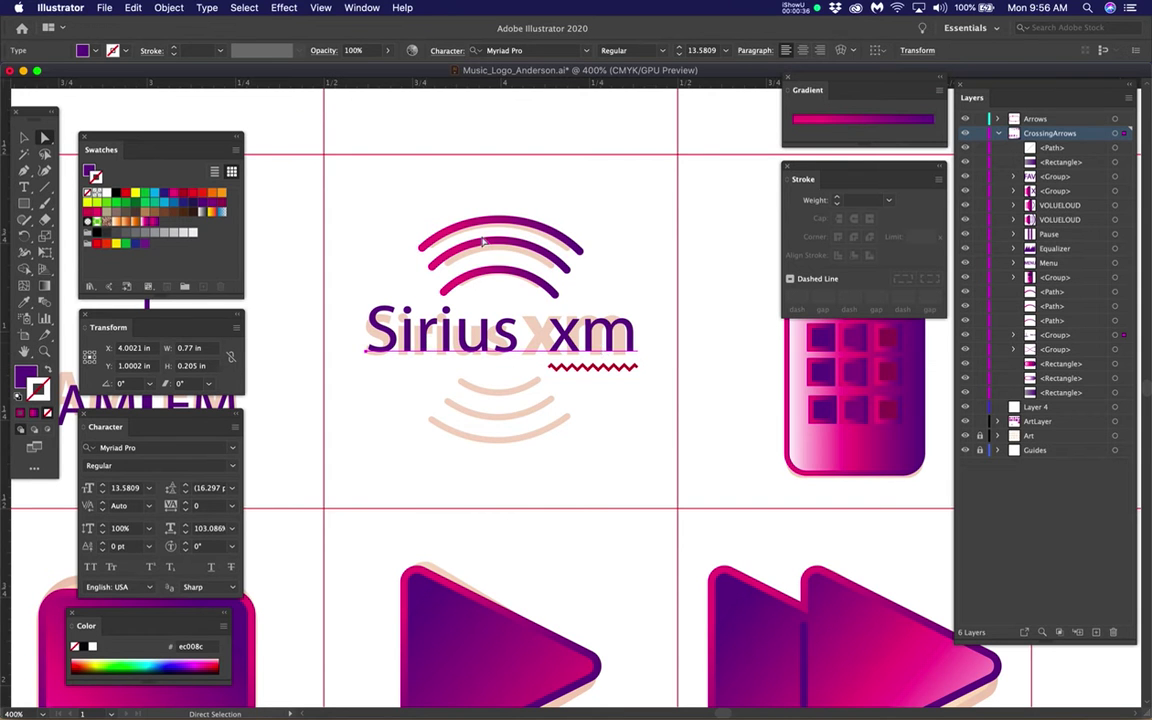
{"action": "left_click", "coordinate": [508, 220]}
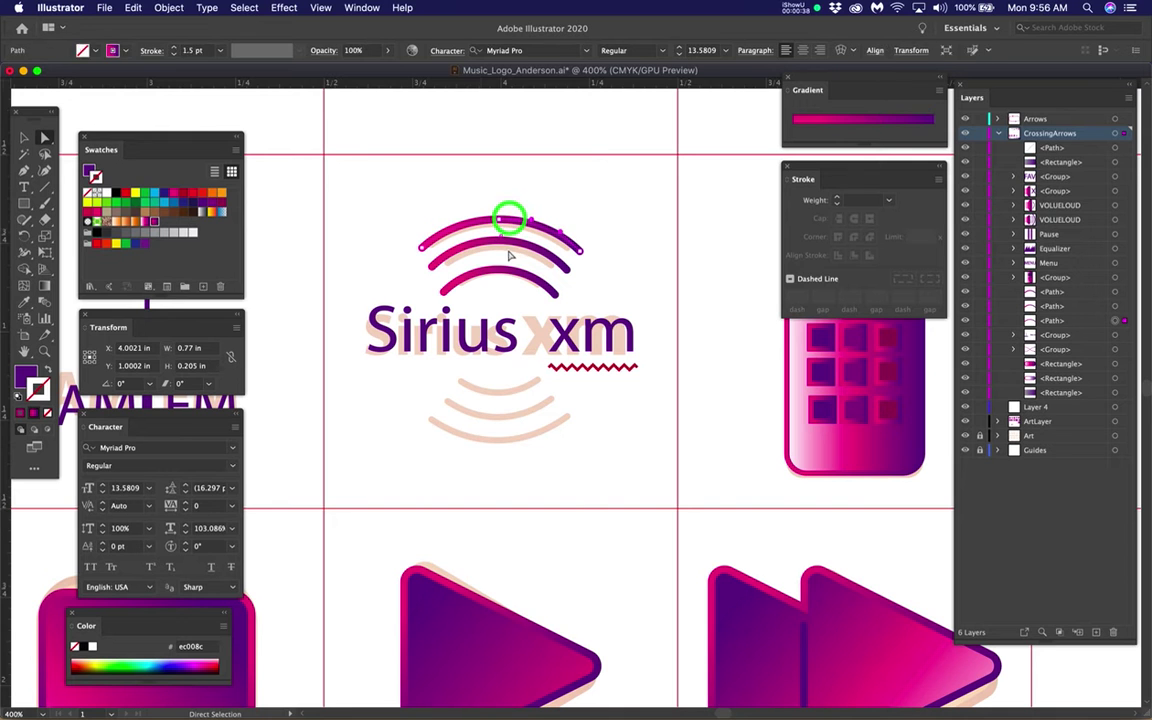
{"action": "left_click", "coordinate": [507, 268]}
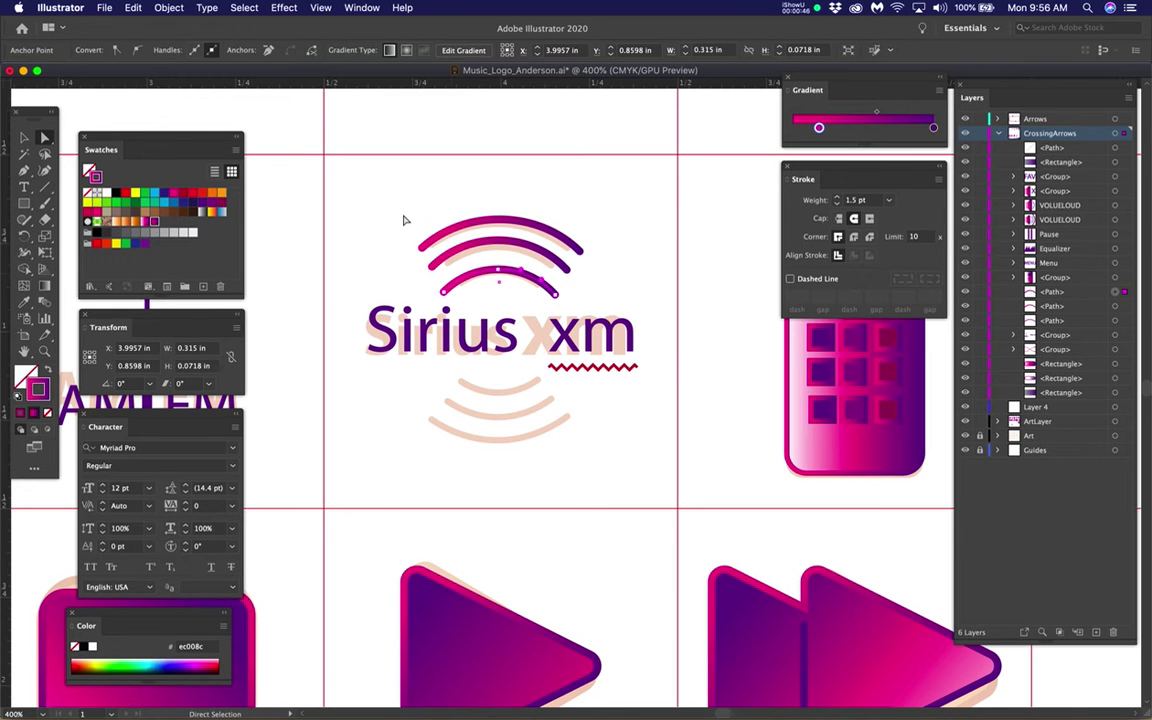
{"action": "left_click_drag", "start_coordinate": [394, 190], "coordinate": [582, 313]}
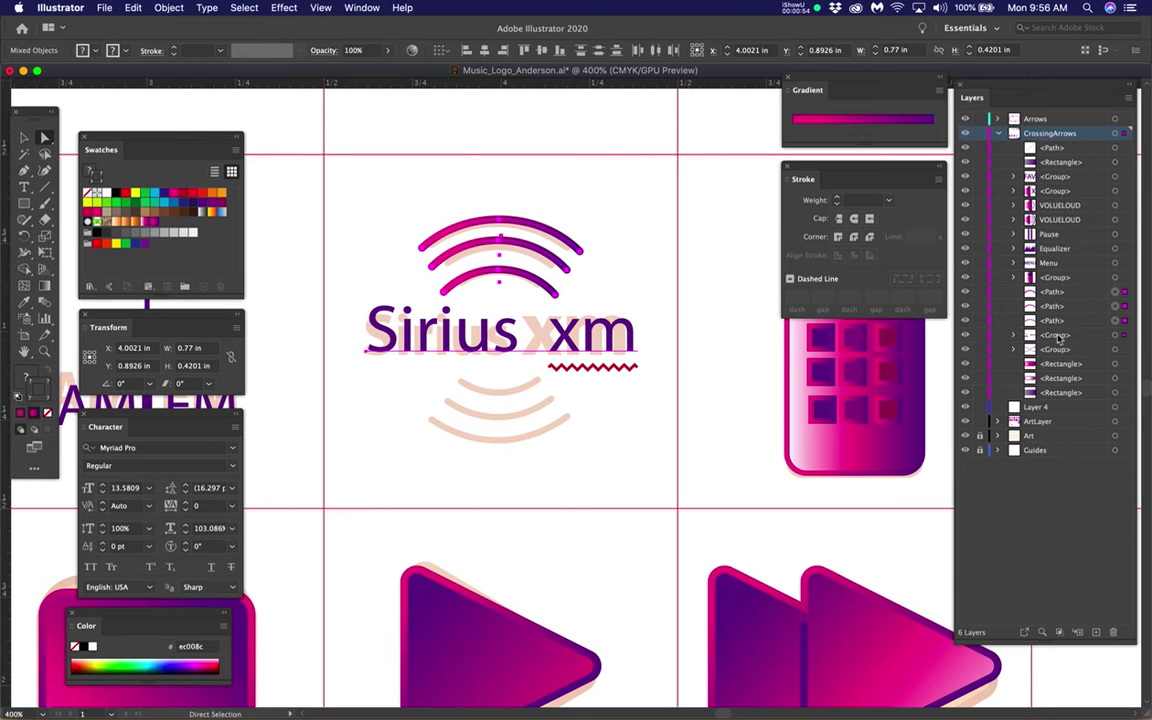
- Set the layer list's row size to Large and reposition the list to make the thumbnails easier to read
{"action": "left_click", "coordinate": [1131, 95]}
{"action": "left_click", "coordinate": [1012, 425]}
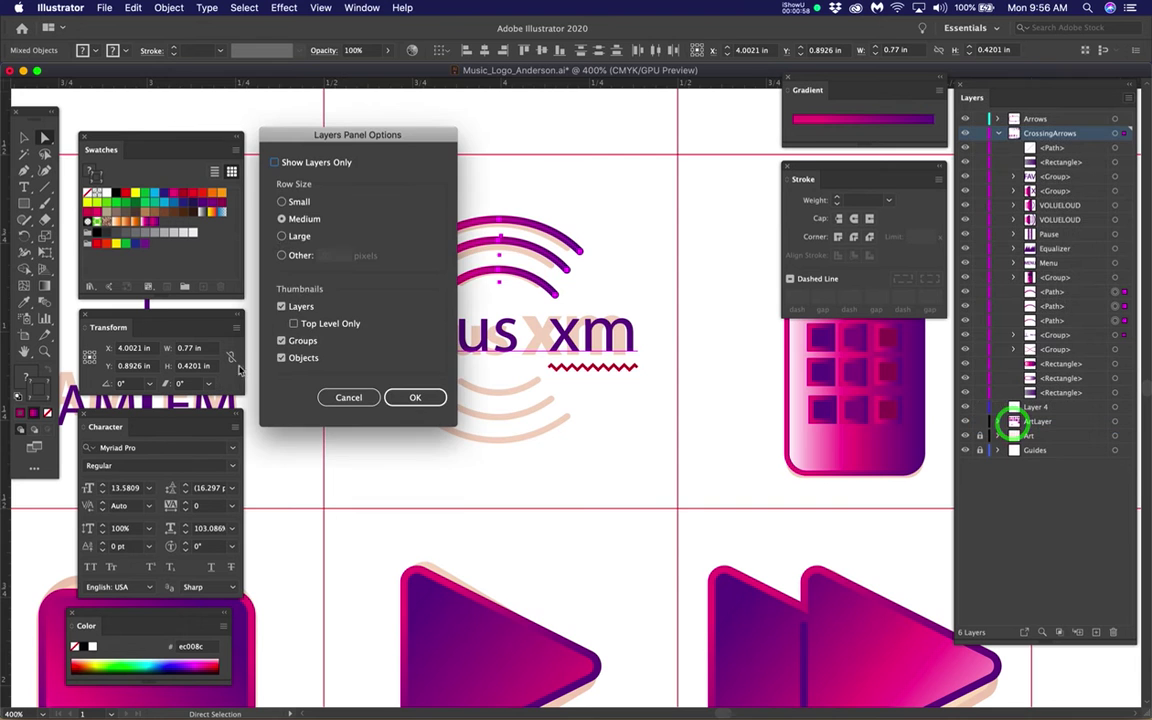
{"action": "left_click", "coordinate": [281, 236]}
{"action": "left_click", "coordinate": [413, 397]}
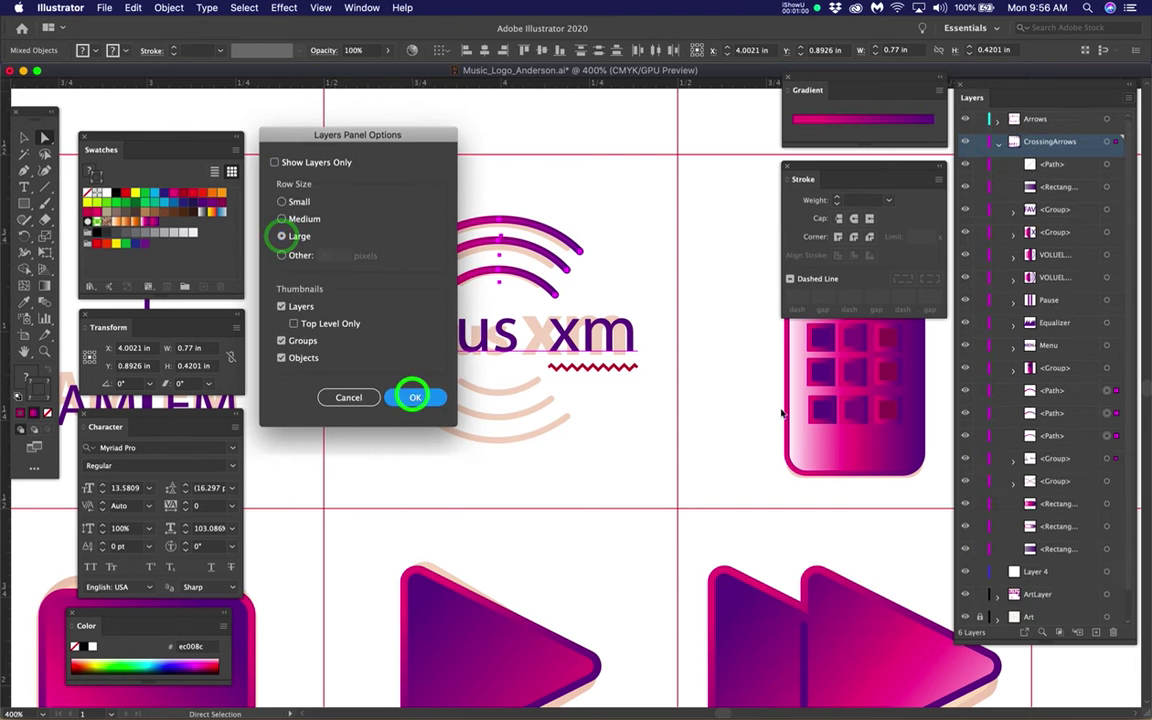
{"action": "mouse_move", "coordinate": [996, 86]}
{"action": "left_mouse_down"}
{"action": "mouse_move", "coordinate": [998, 489]}
{"action": "mouse_move", "coordinate": [1068, 493]}
{"action": "left_mouse_up"}
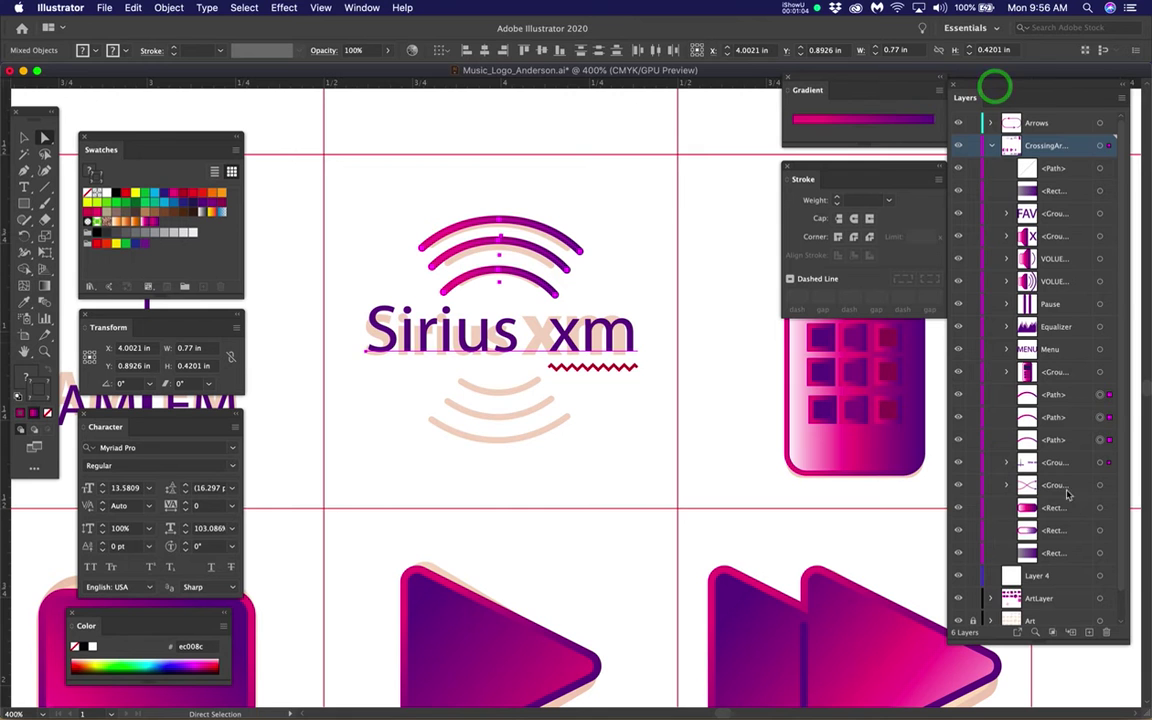
- Lock the group containing the Sirius xm text and group the three arcs above it
{"action": "left_click", "coordinate": [720, 394]}
{"action": "left_click", "coordinate": [582, 342]}
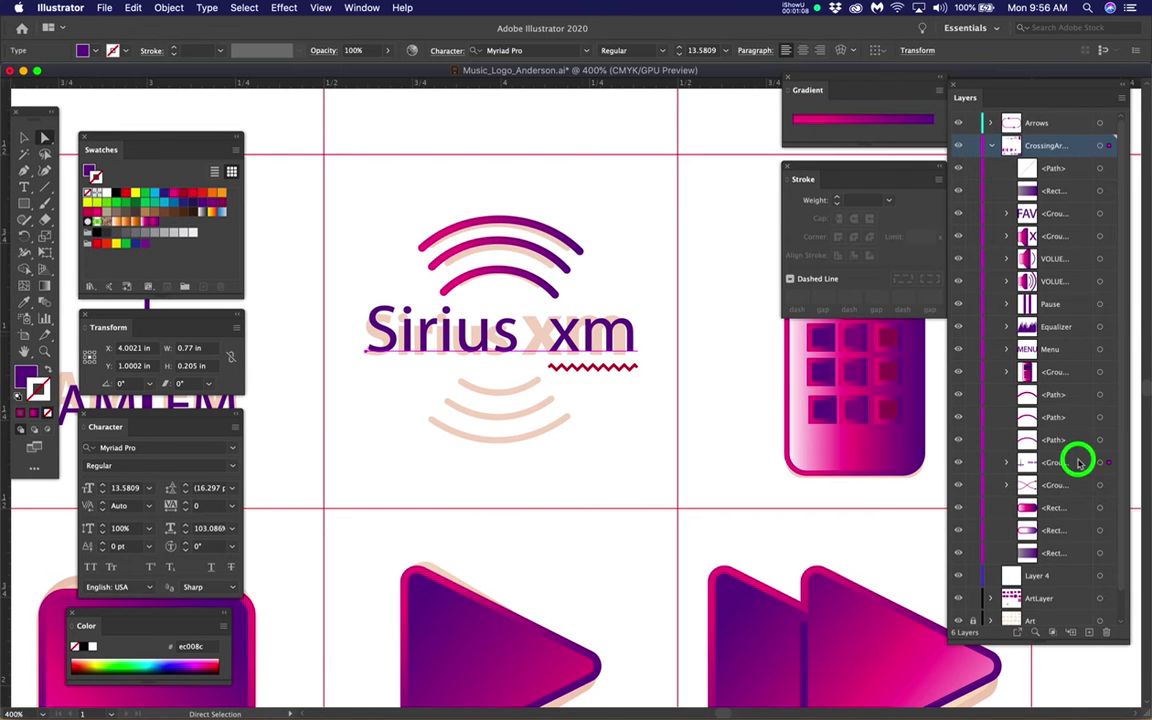
{"action": "left_click", "coordinate": [1005, 463]}
{"action": "left_click", "coordinate": [973, 462]}
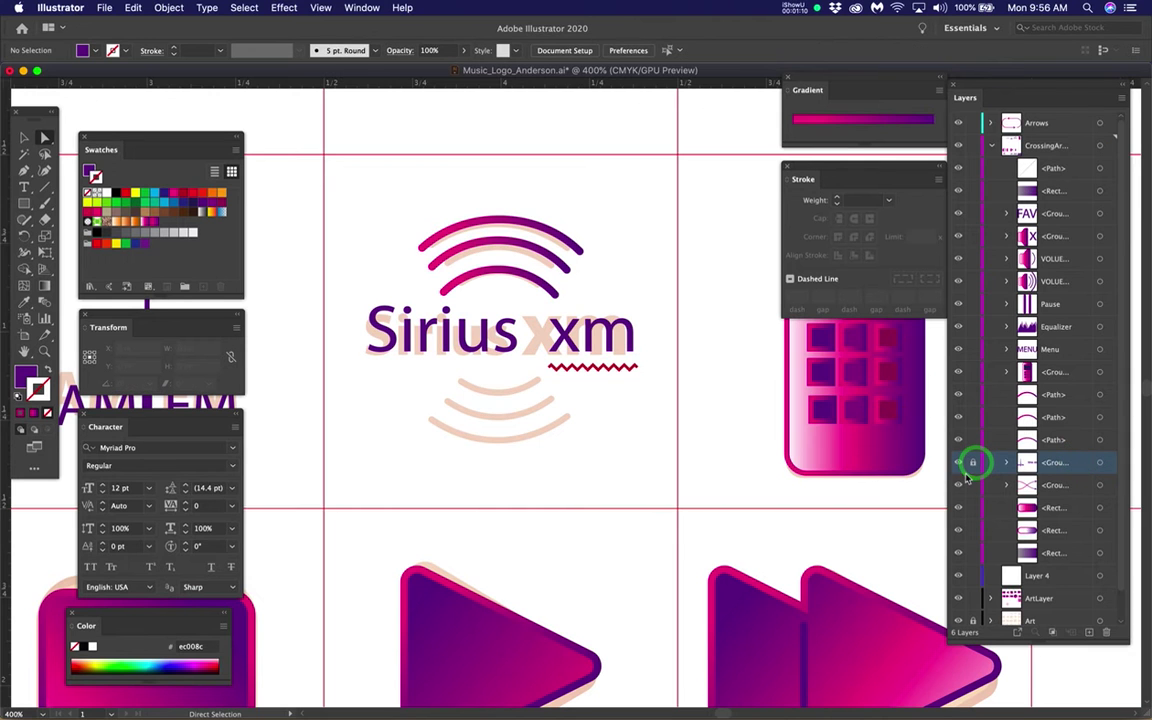
{"action": "left_click_drag", "start_coordinate": [392, 190], "coordinate": [599, 303]}
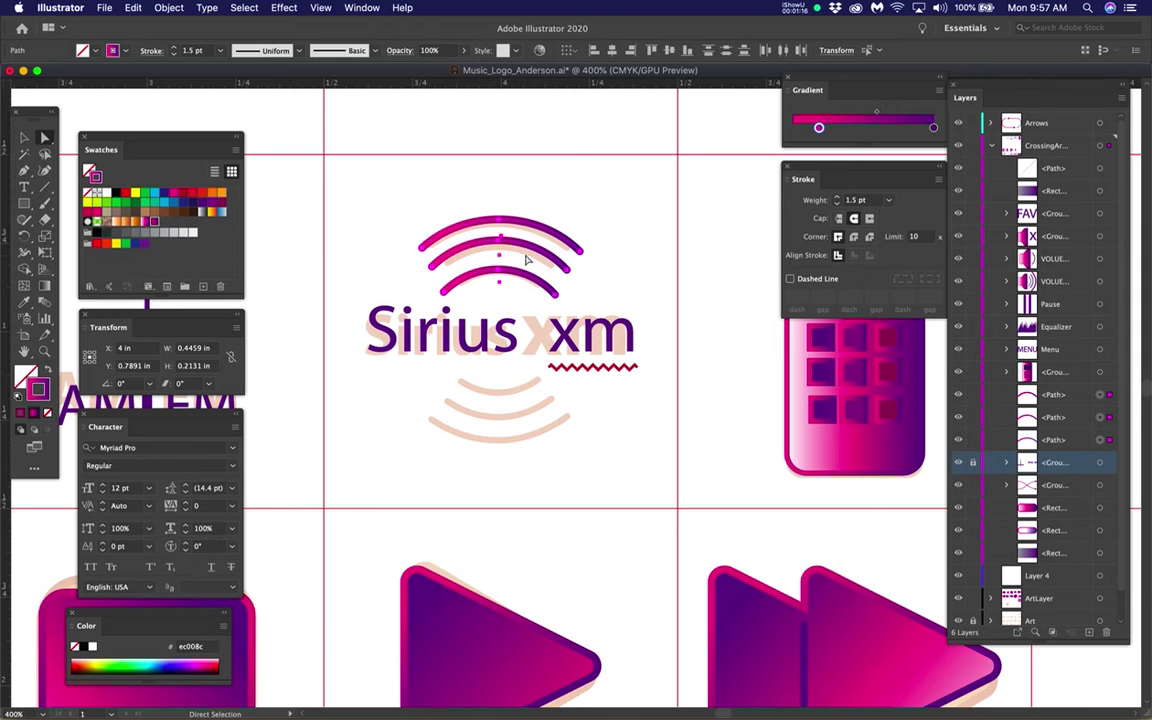
{"action": "key", "text": "super+g"}
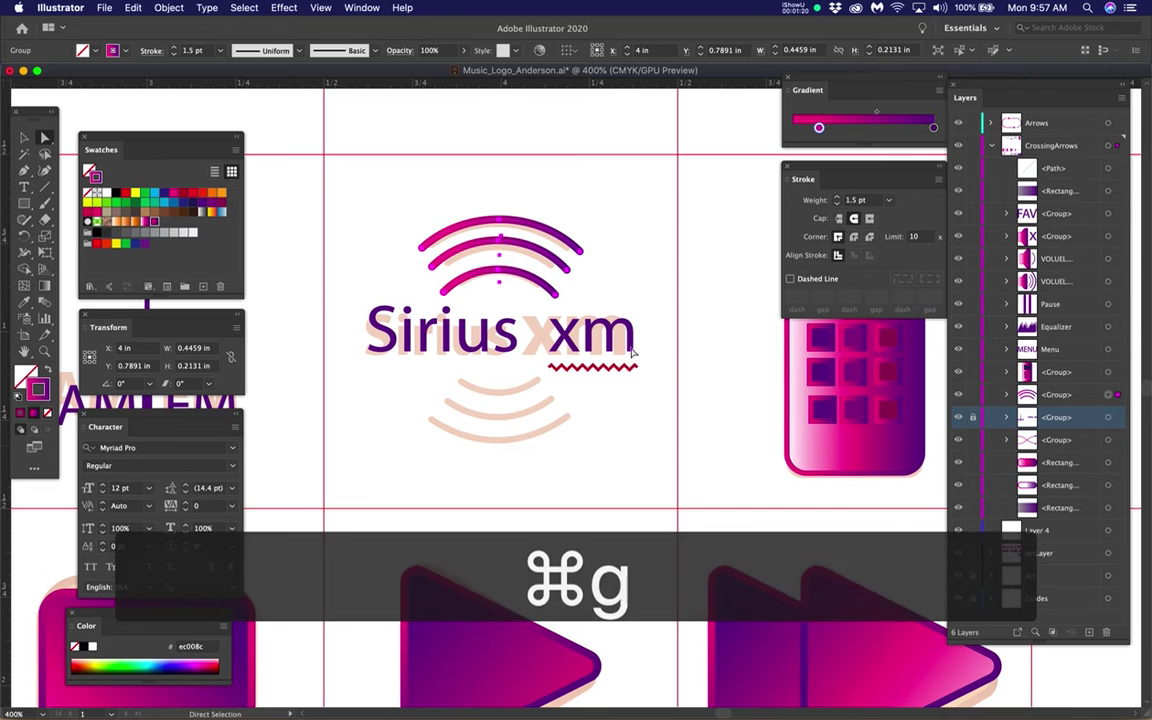
- Try duplicating the arc group straight down below the Sirius xm text
{"action": "key", "text": "v"}
{"action": "left_click", "coordinate": [519, 278], "text": "alt+super"}
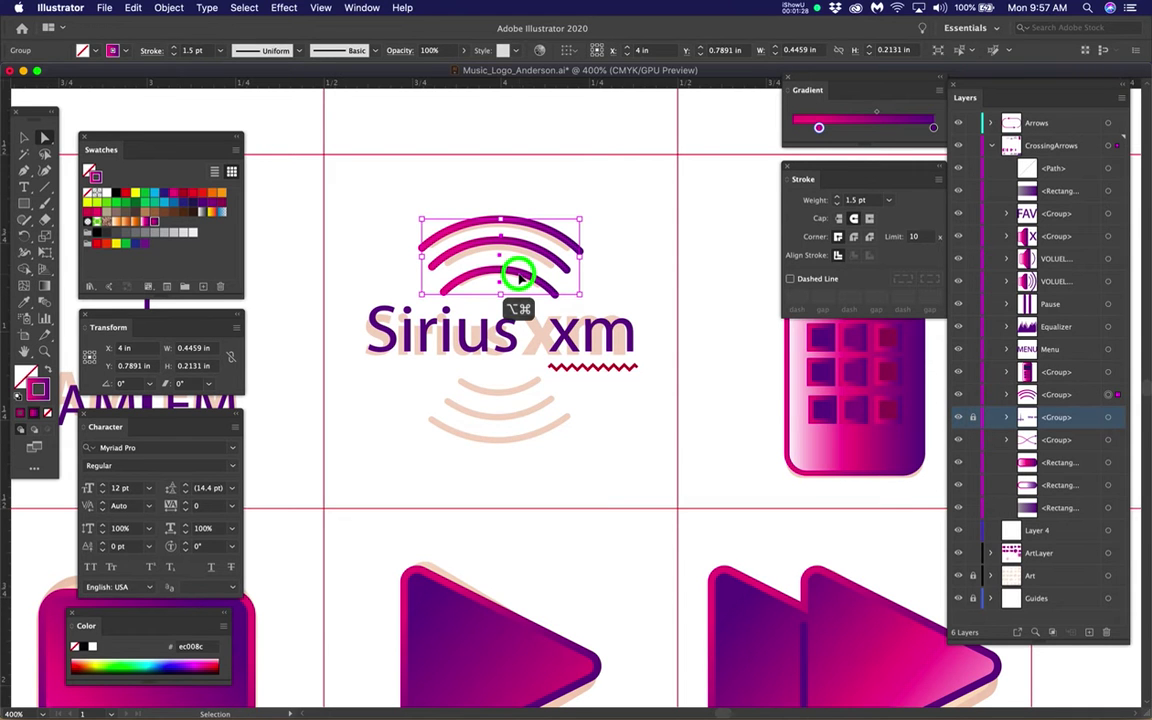
{"action": "left_click_drag", "start_coordinate": [519, 278], "coordinate": [520, 438]}
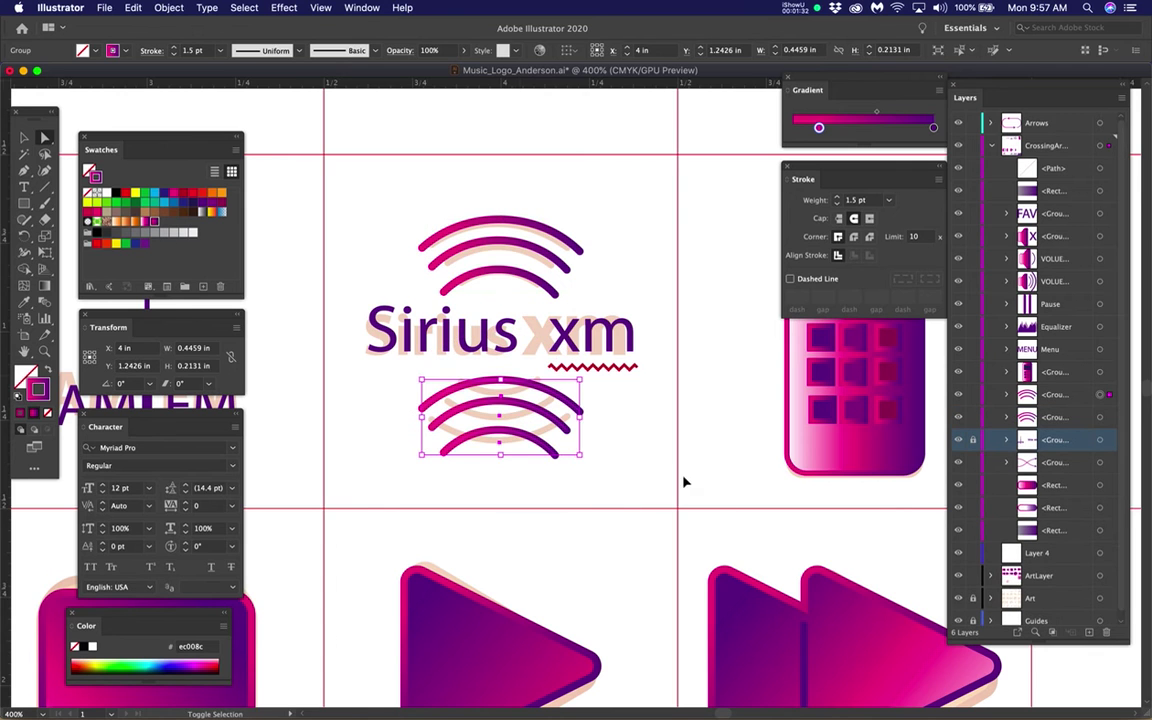
{"action": "key", "text": "a"}
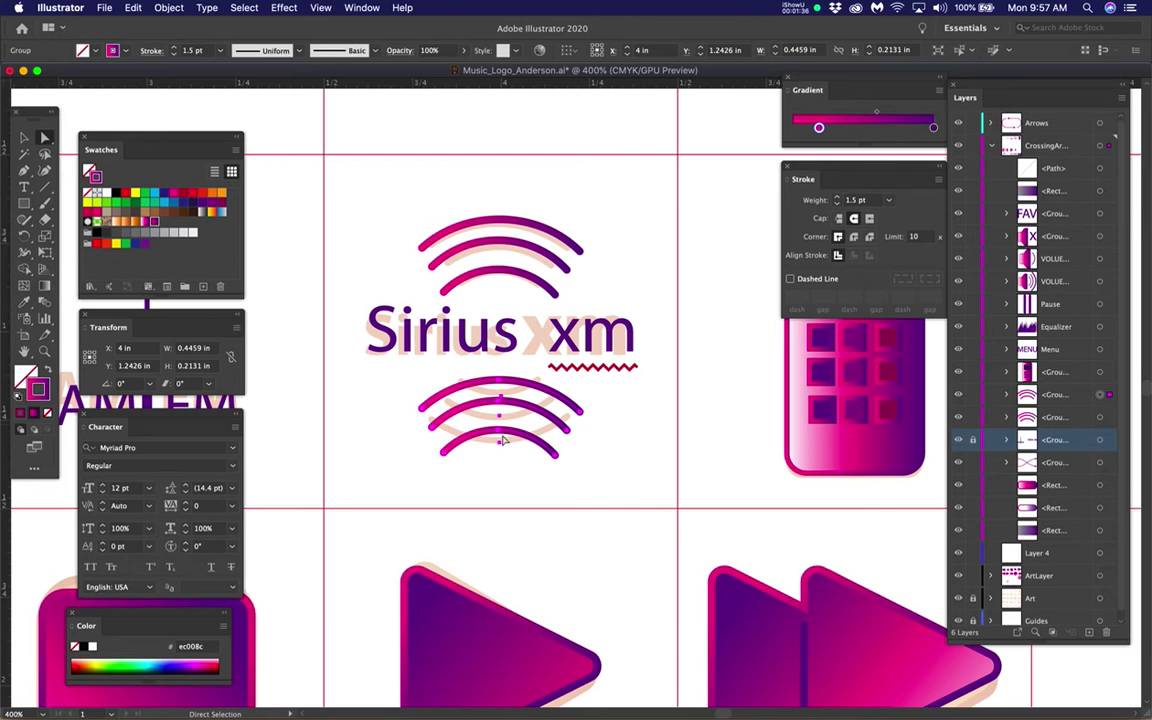
- Try flipping the lower arc copy with Free Transform to match the template arcs, and delete that copy
{"action": "key", "text": "e"}
{"action": "left_click_drag", "start_coordinate": [502, 456], "coordinate": [502, 308]}
{"action": "mouse_move", "coordinate": [522, 373]}
{"action": "left_mouse_down"}
{"action": "mouse_move", "coordinate": [521, 450]}
{"action": "mouse_move", "coordinate": [519, 428]}
{"action": "left_mouse_up"}
{"action": "left_click_drag", "start_coordinate": [501, 373], "coordinate": [501, 367]}
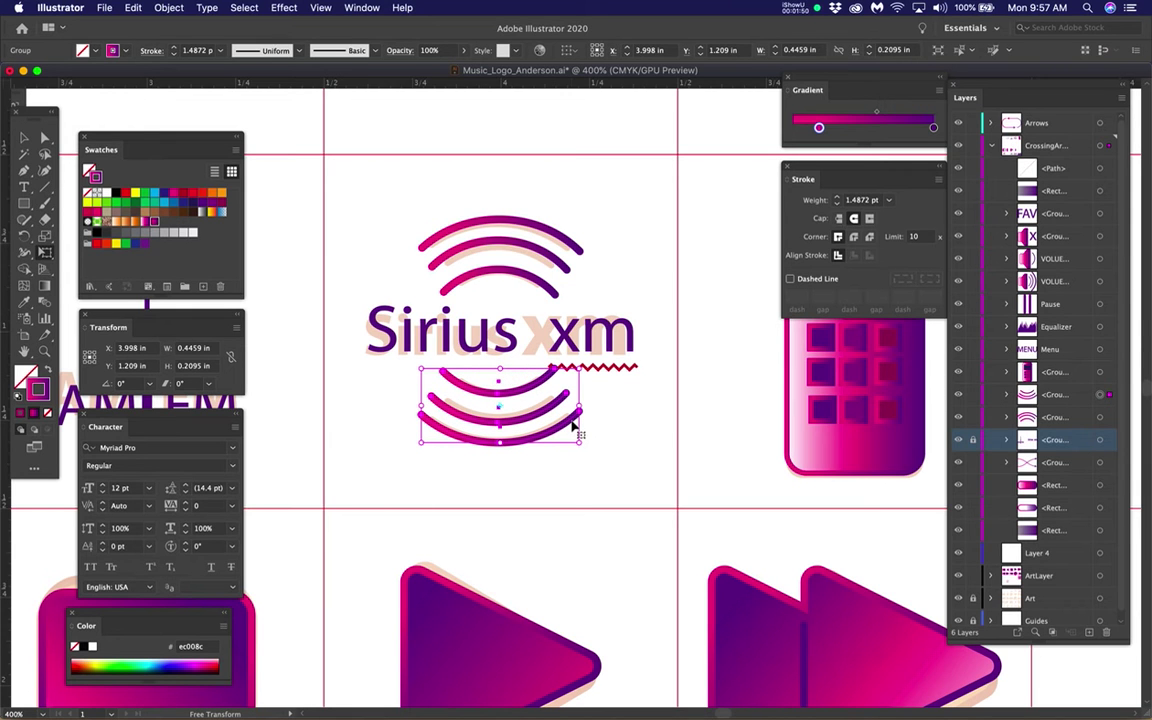
{"action": "key", "text": "Delete"}
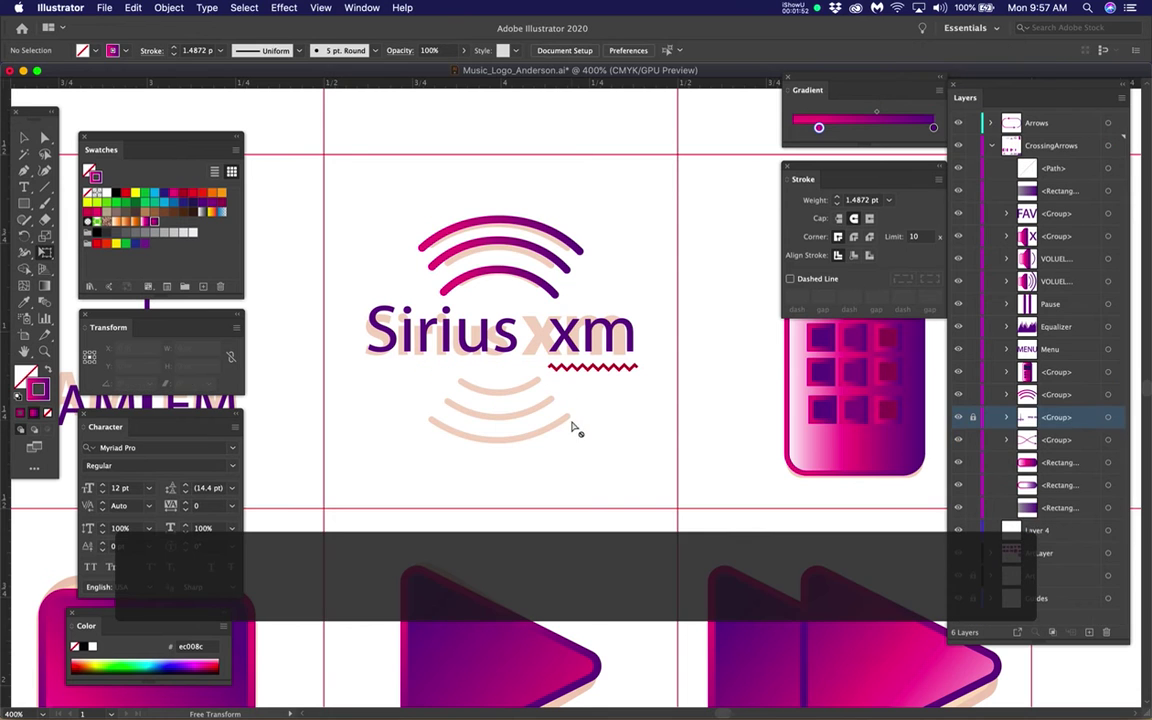
- Duplicate the arc group through its layer entry and move the copy straight down below the Sirius xm text
{"action": "left_click", "coordinate": [1080, 394]}
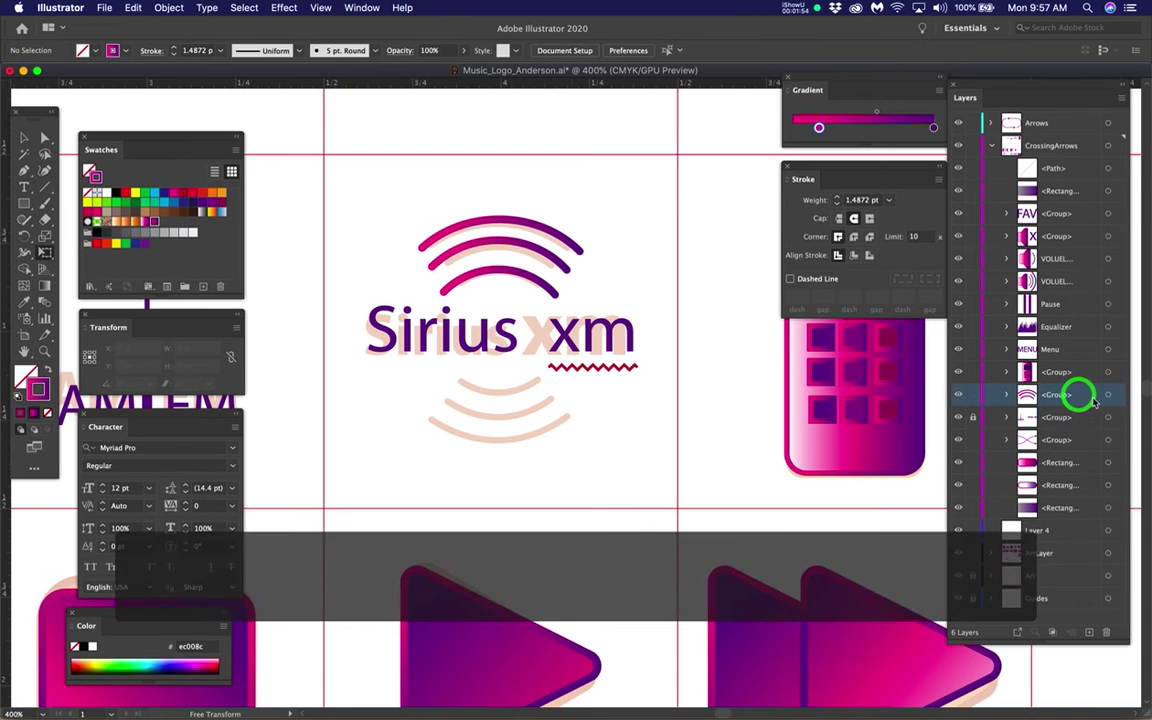
{"action": "left_click_drag", "start_coordinate": [1087, 580], "coordinate": [1089, 631]}
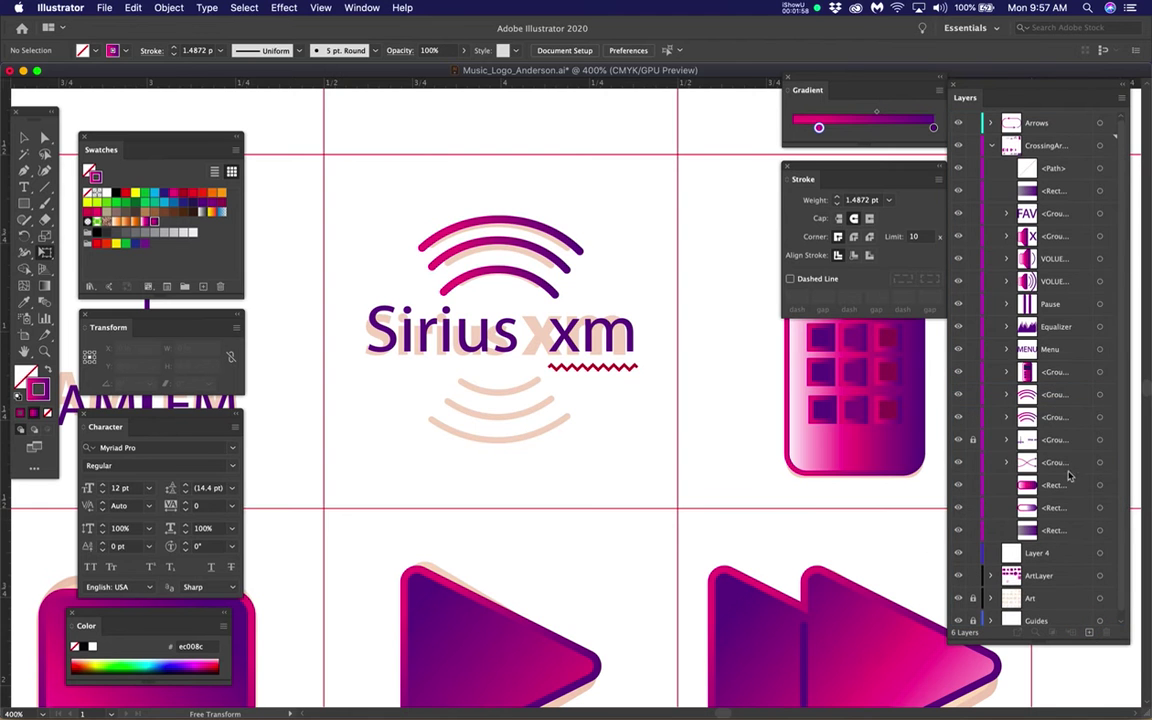
{"action": "left_click", "coordinate": [1100, 394]}
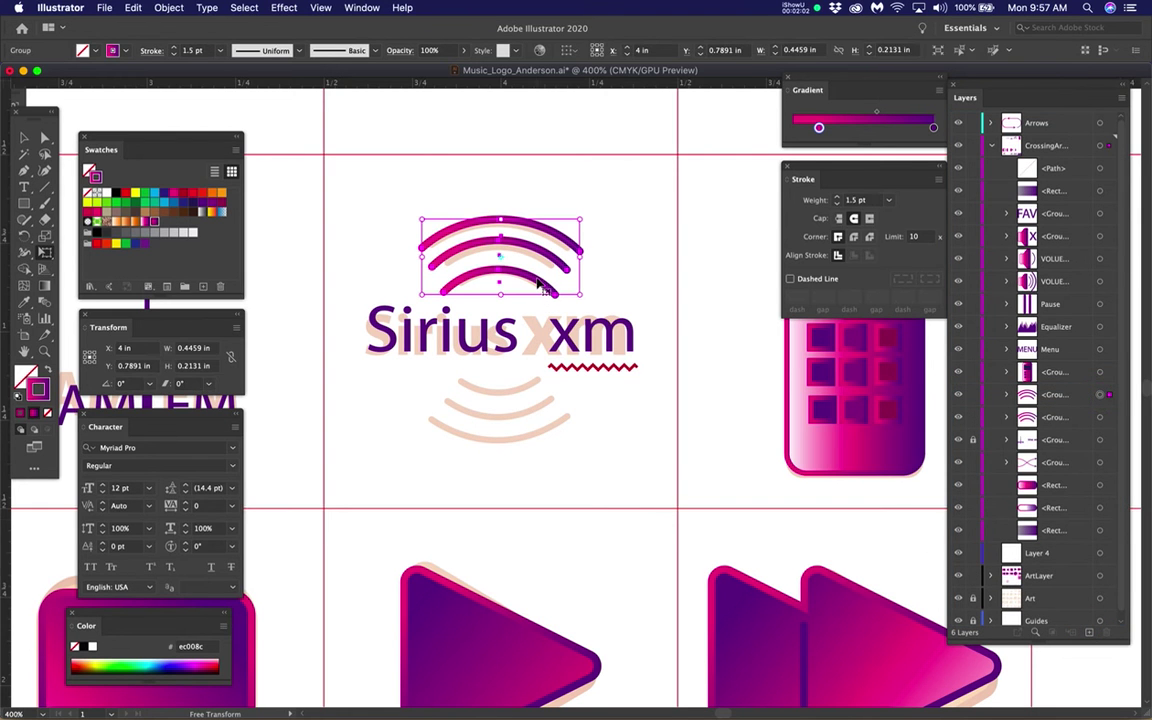
{"action": "key", "text": "e"}
{"action": "left_click", "coordinate": [537, 266]}
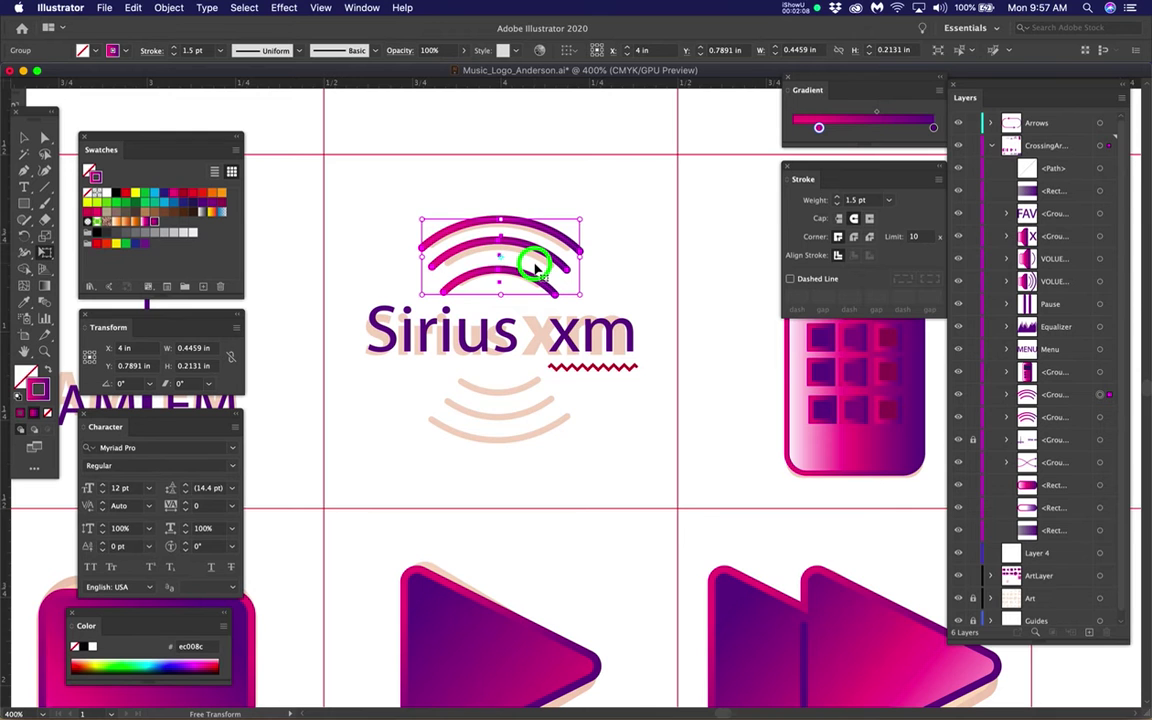
{"action": "left_click_drag", "start_coordinate": [537, 266], "coordinate": [545, 424]}
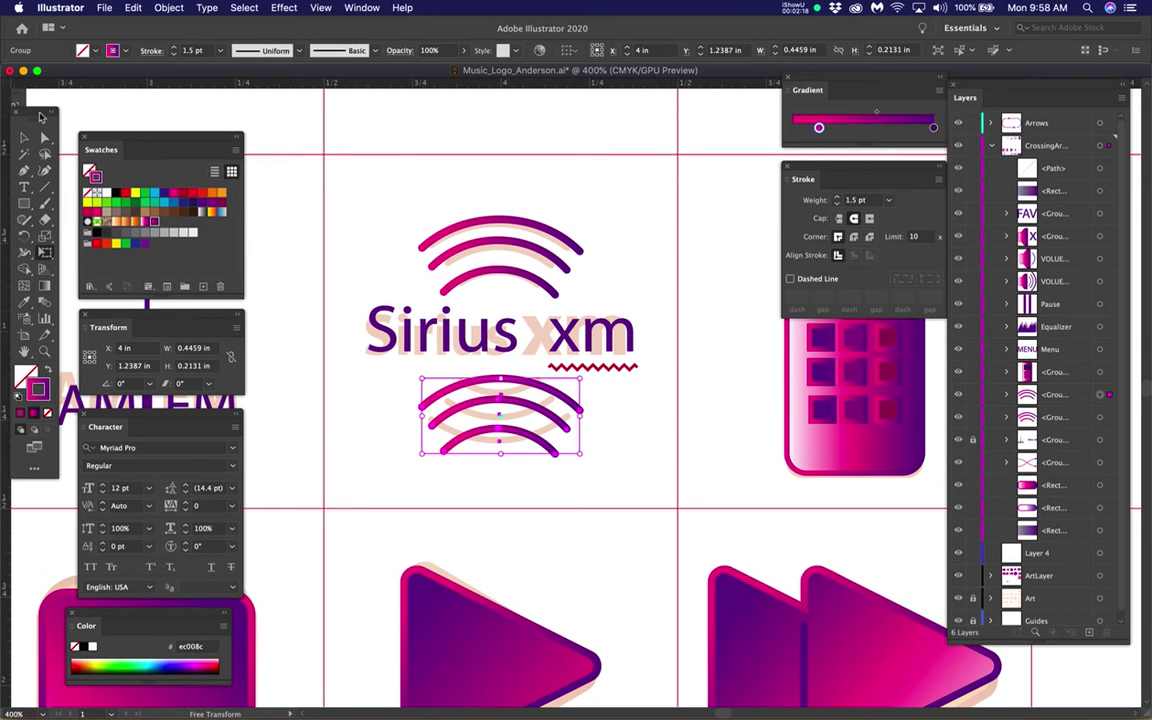
- Reflect the lower arc group across the horizontal axis with the Reflect tool
{"action": "left_click_drag", "start_coordinate": [41, 117], "coordinate": [285, 171]}
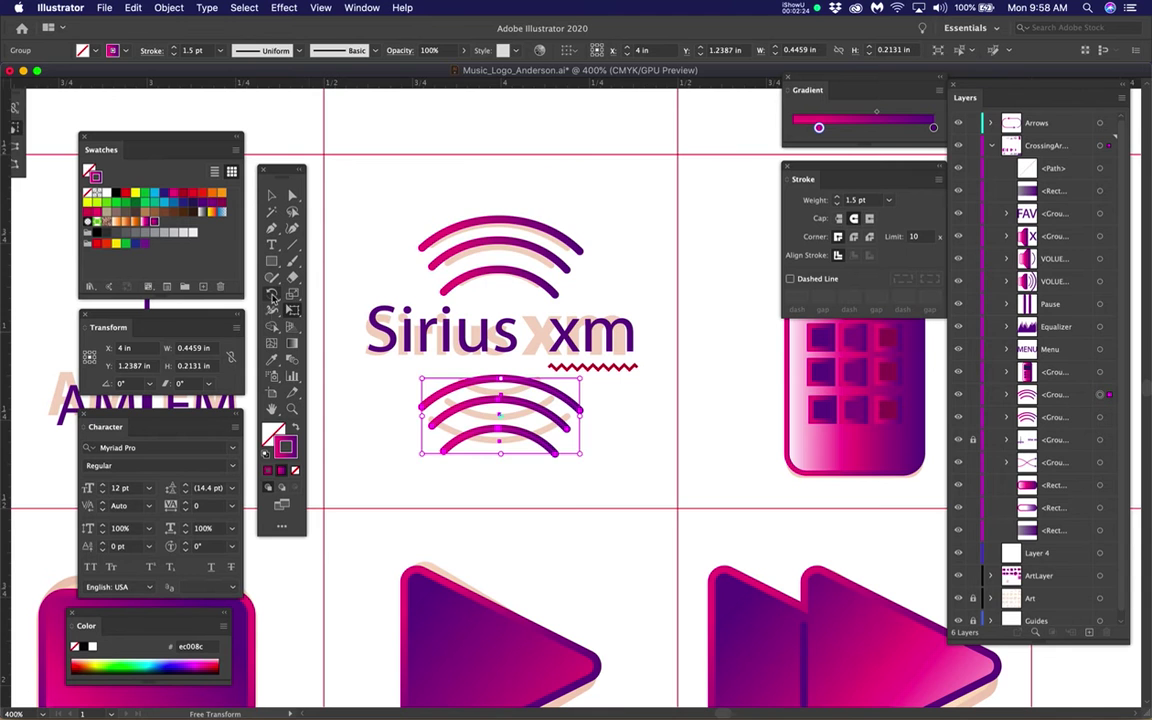
{"action": "left_click", "coordinate": [272, 296]}
{"action": "left_click", "coordinate": [325, 296]}
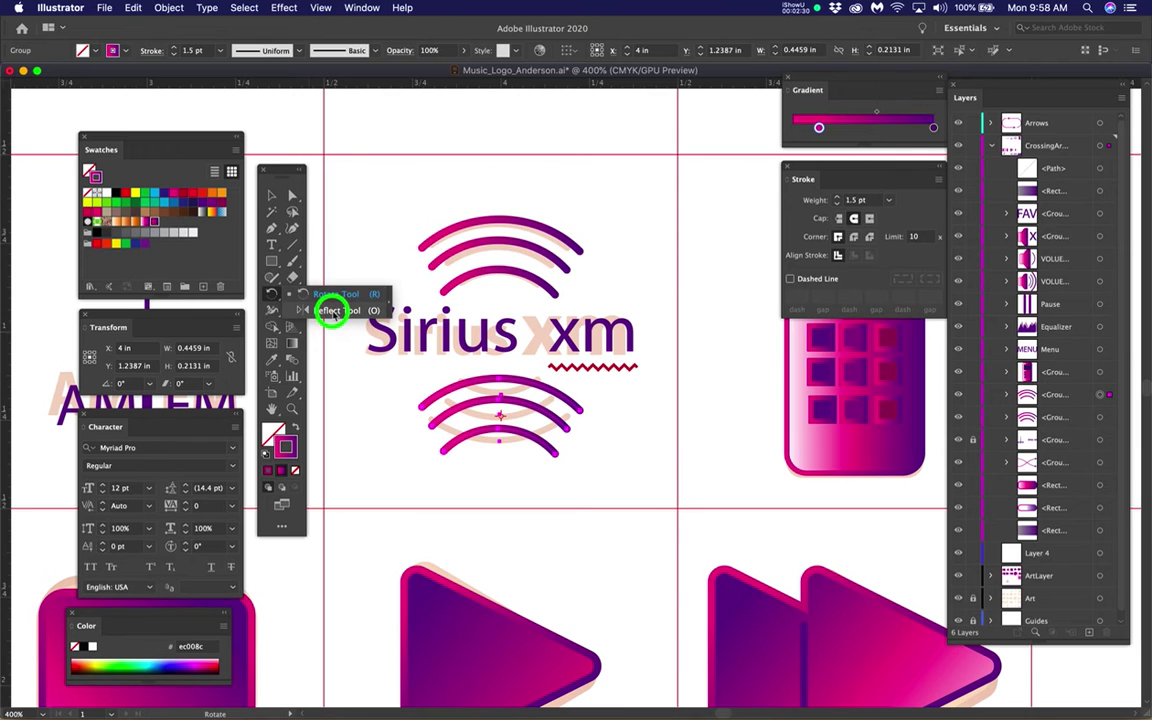
{"action": "left_click", "coordinate": [332, 310]}
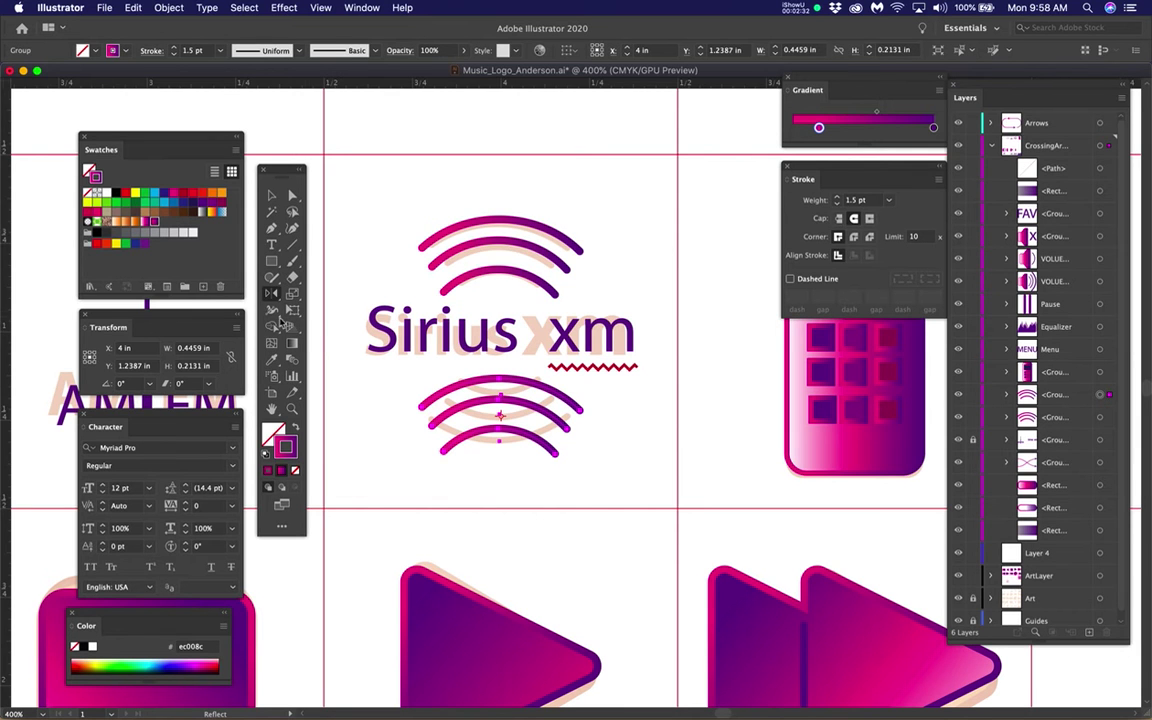
{"action": "double_click", "coordinate": [271, 293]}
{"action": "left_click_drag", "start_coordinate": [148, 78], "coordinate": [518, 52]}
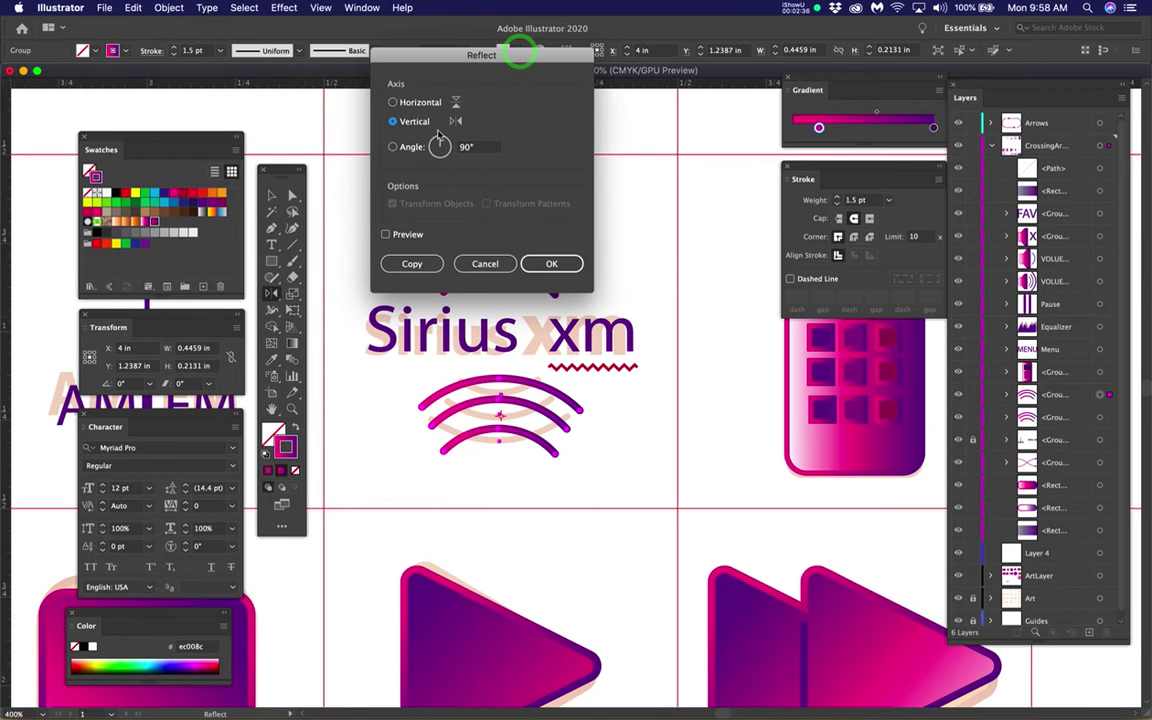
{"action": "left_click", "coordinate": [393, 103]}
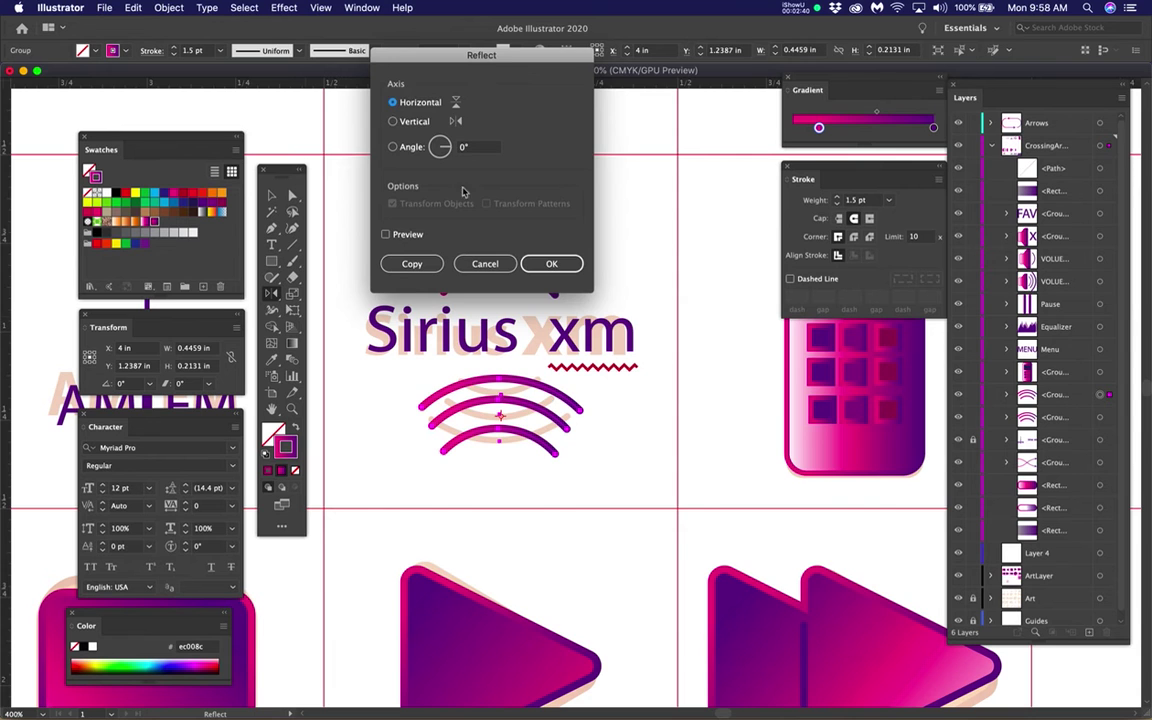
{"action": "left_click", "coordinate": [540, 262]}
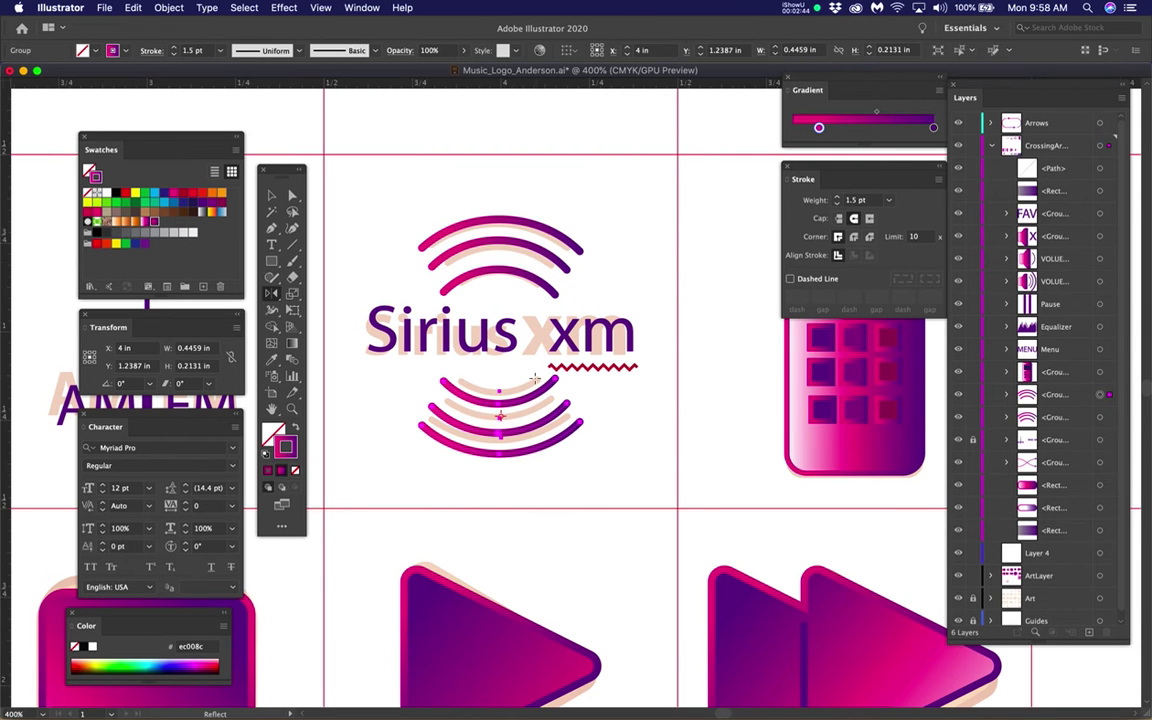
- Move the reflected arc group up slightly to line up with the template arcs below the text
{"action": "key", "text": "e"}
{"action": "left_click", "coordinate": [527, 417]}
{"action": "left_click_drag", "start_coordinate": [530, 421], "coordinate": [530, 409]}
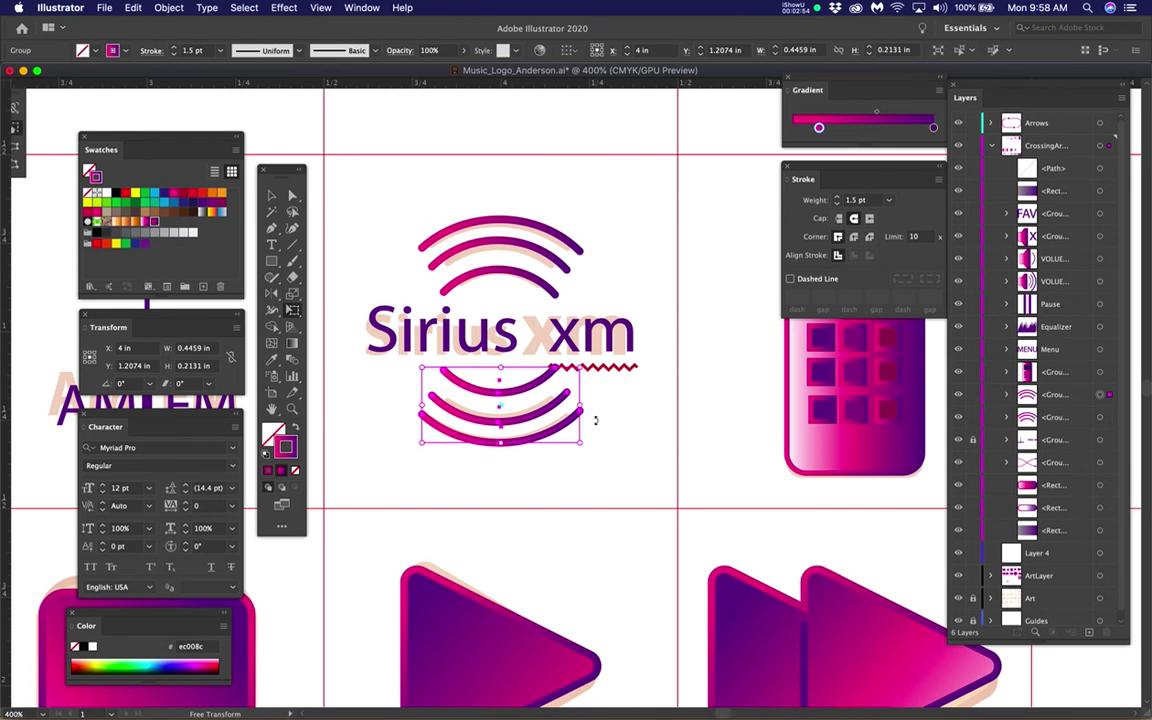
- Look over the completed Sirius xm logo and the other icons on the artboard, and return to the question note in TextEdit
{"action": "key", "text": "super+minus"}
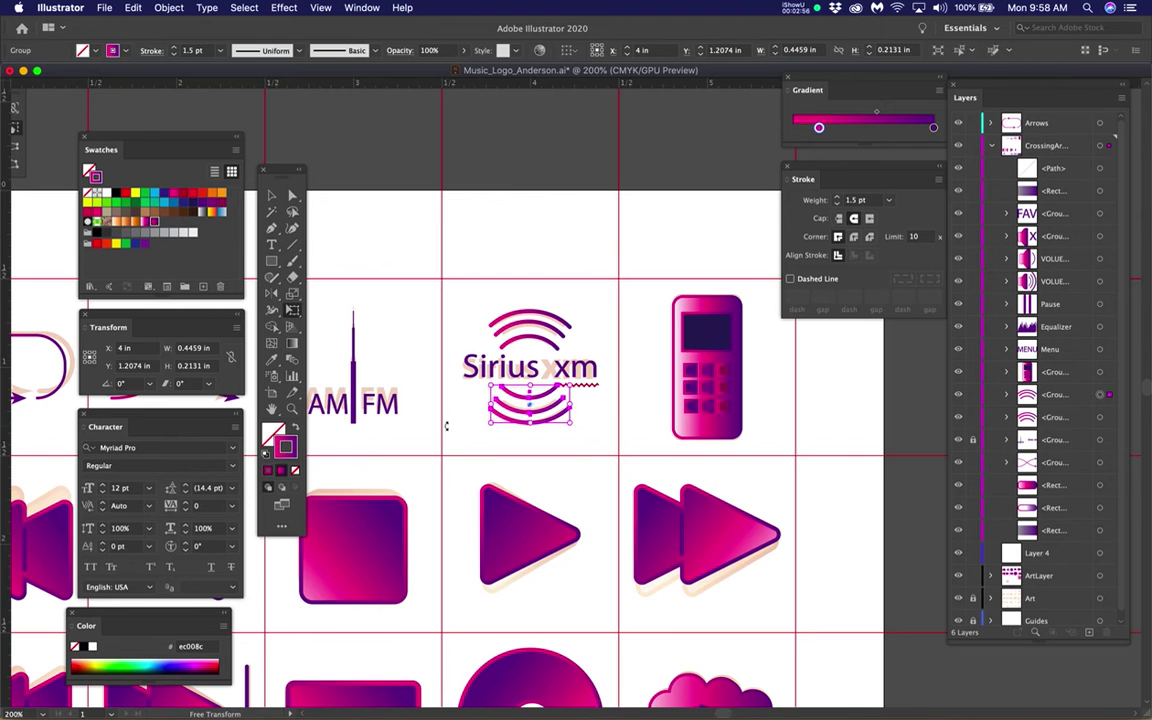
{"action": "left_click_drag", "start_coordinate": [393, 382], "coordinate": [505, 380]}
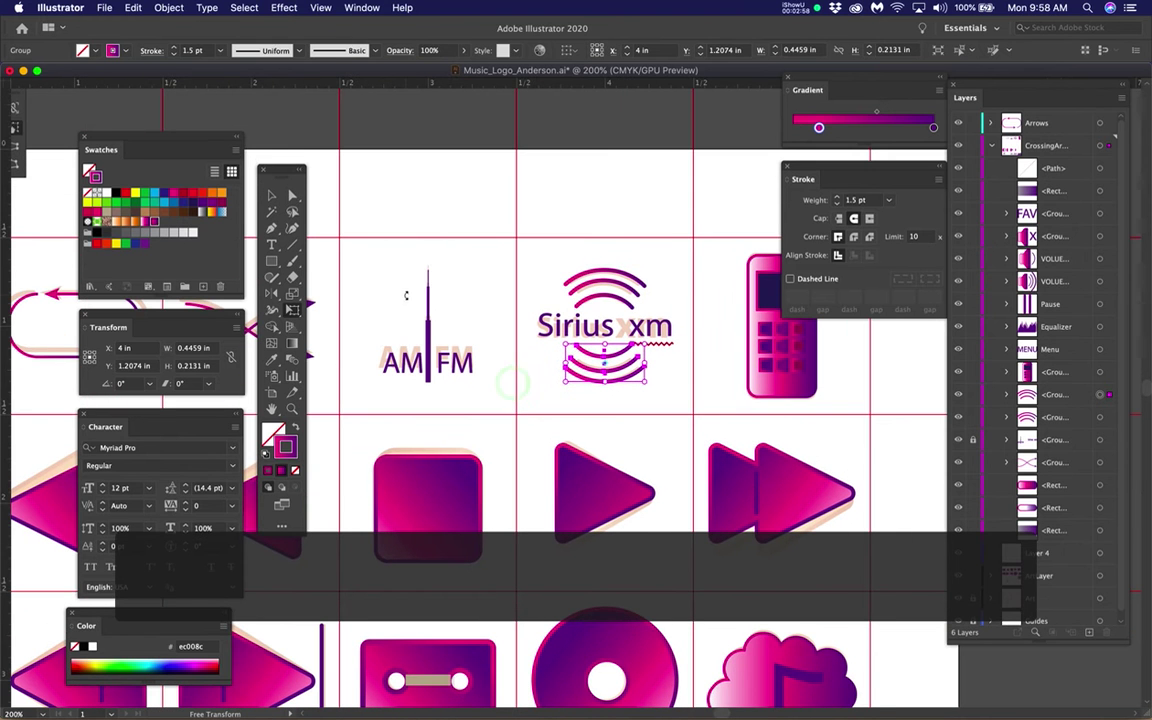
{"action": "key", "text": "a"}
{"action": "left_click_drag", "start_coordinate": [374, 256], "coordinate": [452, 391]}
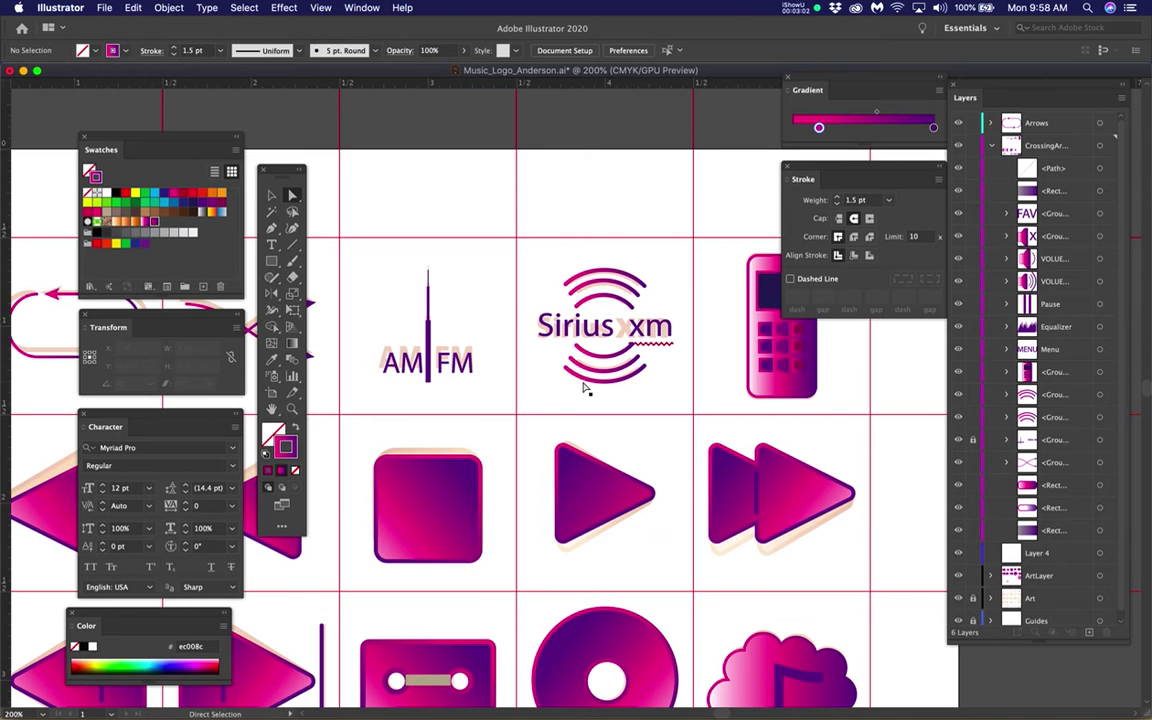
{"action": "scroll", "coordinate": [586, 388], "scroll_direction": "up", "scroll_amount": 2}
{"action": "scroll", "coordinate": [586, 388], "scroll_direction": "down", "scroll_amount": 3}
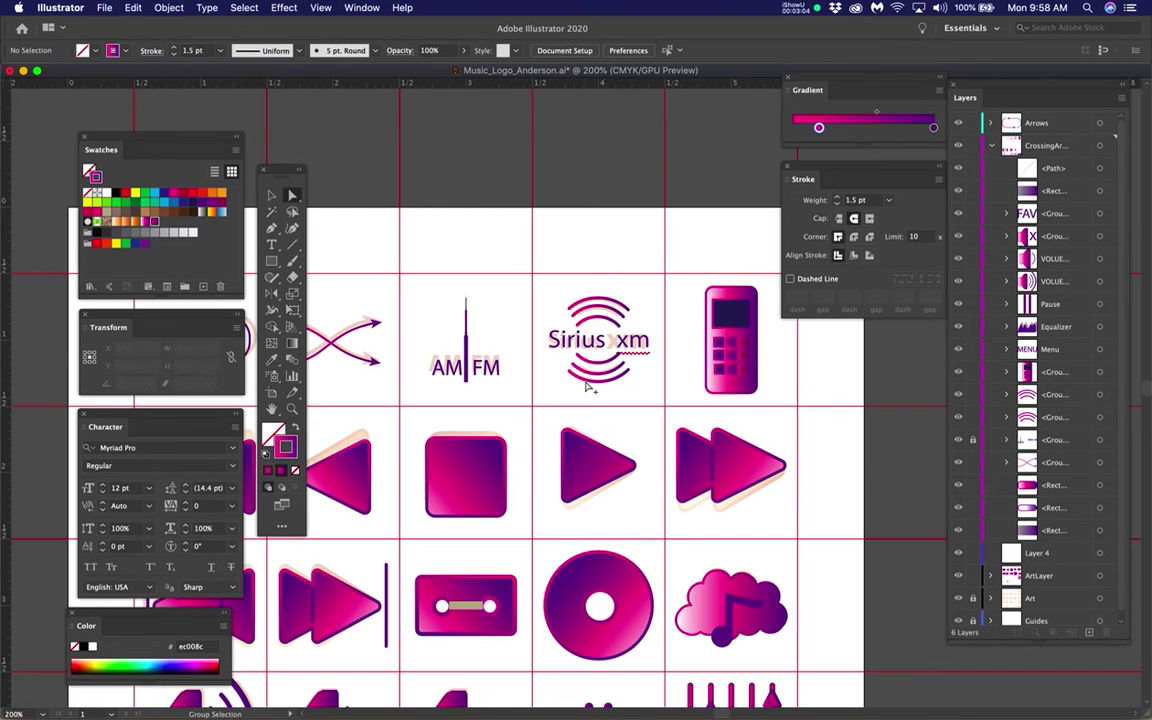
{"action": "key", "text": "space"}
{"action": "left_click_drag", "start_coordinate": [536, 492], "coordinate": [612, 393]}
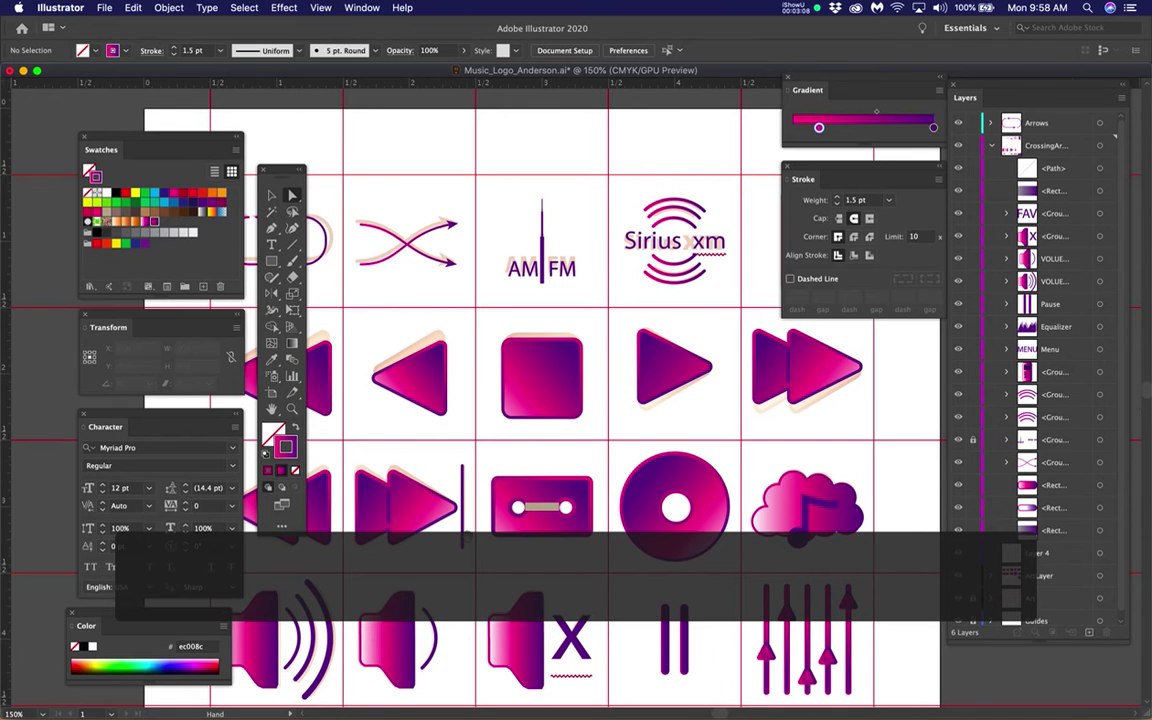
{"action": "left_click_drag", "start_coordinate": [483, 506], "coordinate": [583, 372]}
{"action": "left_click_drag", "start_coordinate": [561, 432], "coordinate": [635, 363]}
{"action": "left_click_drag", "start_coordinate": [480, 499], "coordinate": [541, 433]}
{"action": "left_click", "coordinate": [13, 155]}
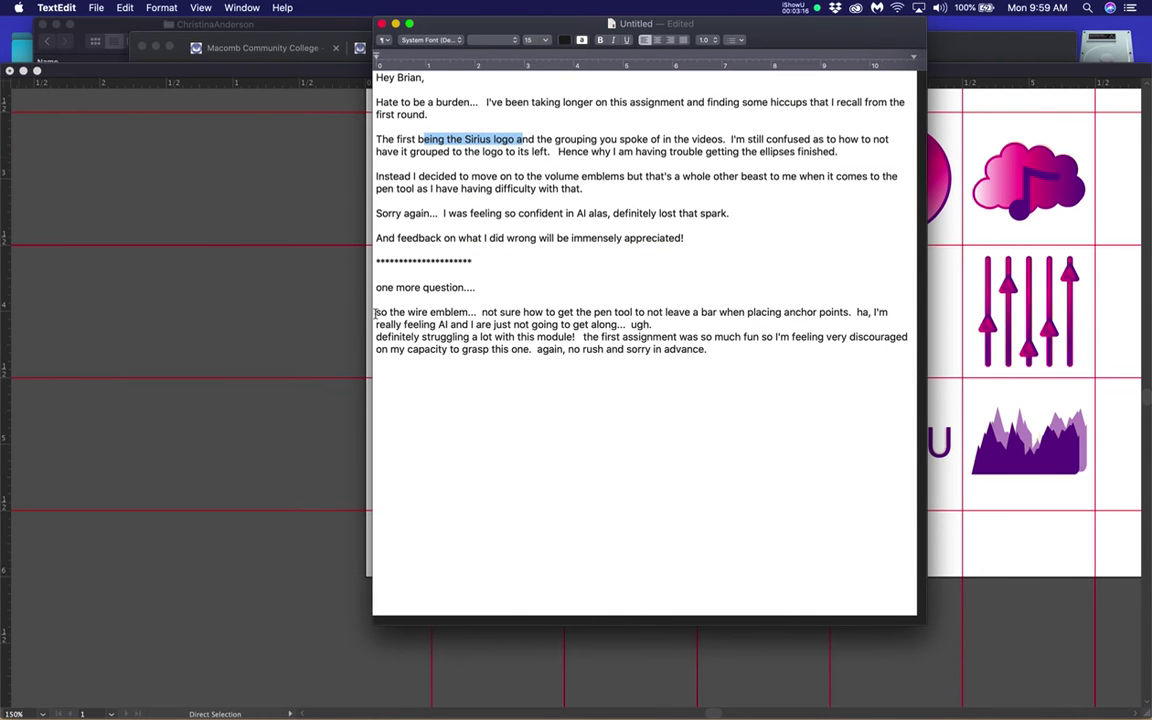
- Read the wire emblem question in the note and switch back to the wire icon in Illustrator
{"action": "left_click_drag", "start_coordinate": [377, 313], "coordinate": [469, 318]}
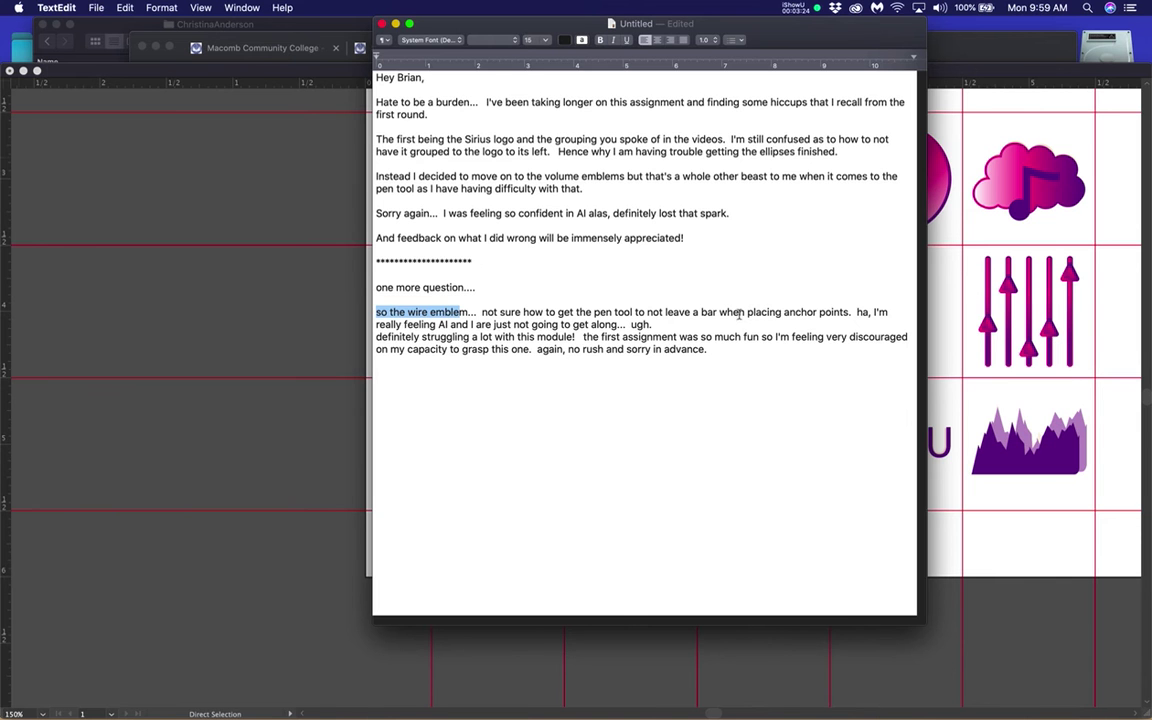
{"action": "left_click", "coordinate": [324, 310]}
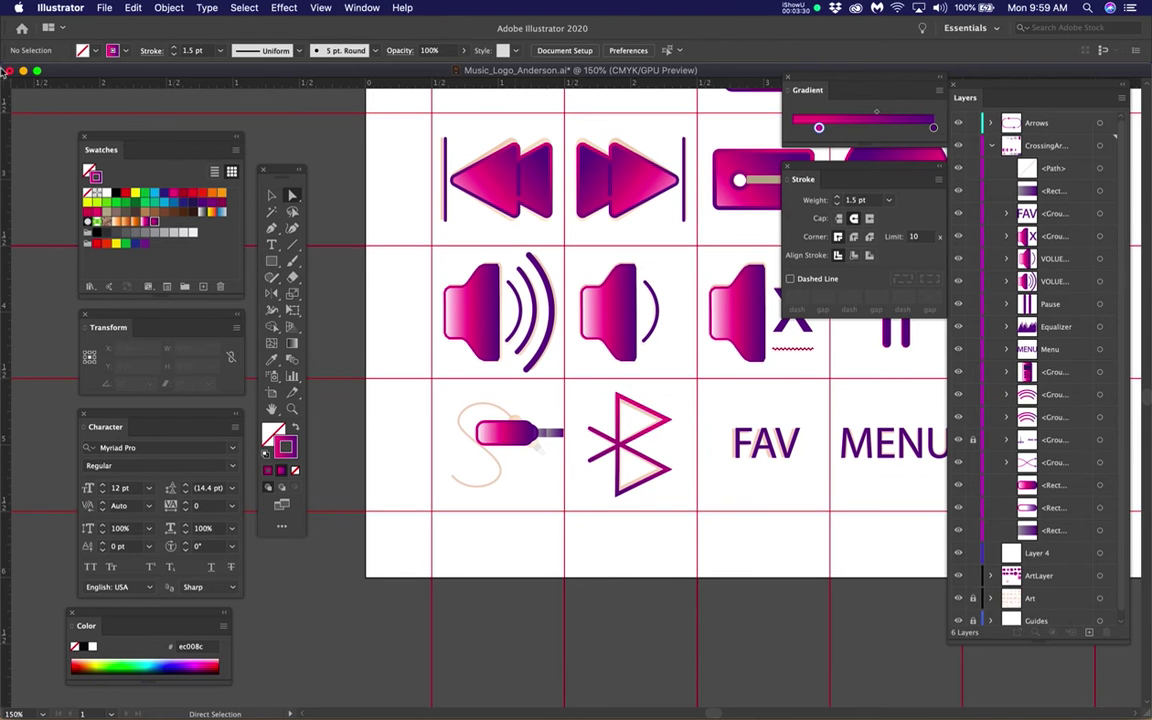
{"action": "left_click", "coordinate": [13, 155]}
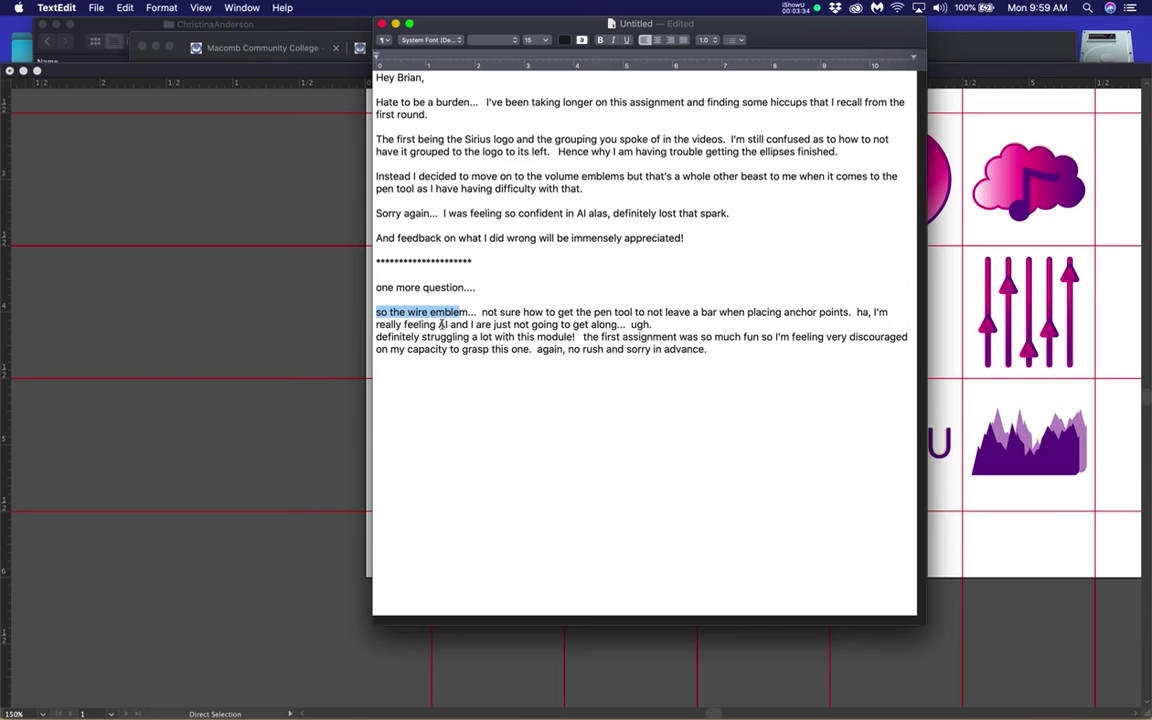
{"action": "mouse_move", "coordinate": [4, 275]}
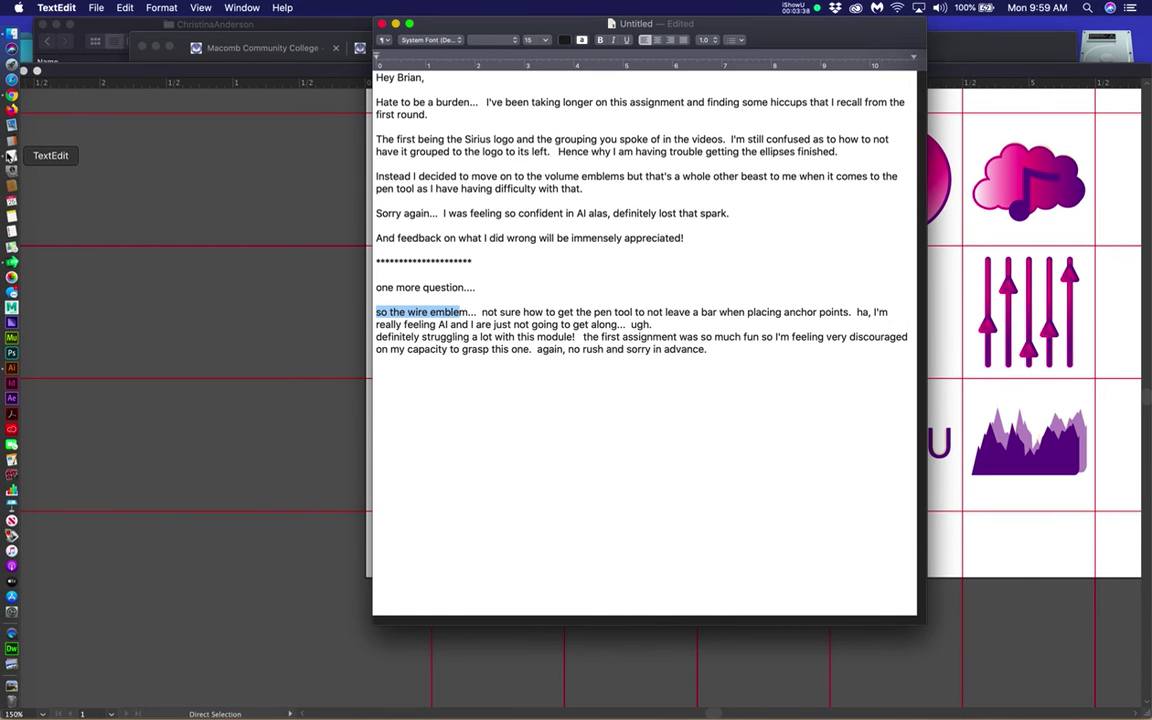
{"action": "left_click", "coordinate": [185, 313]}
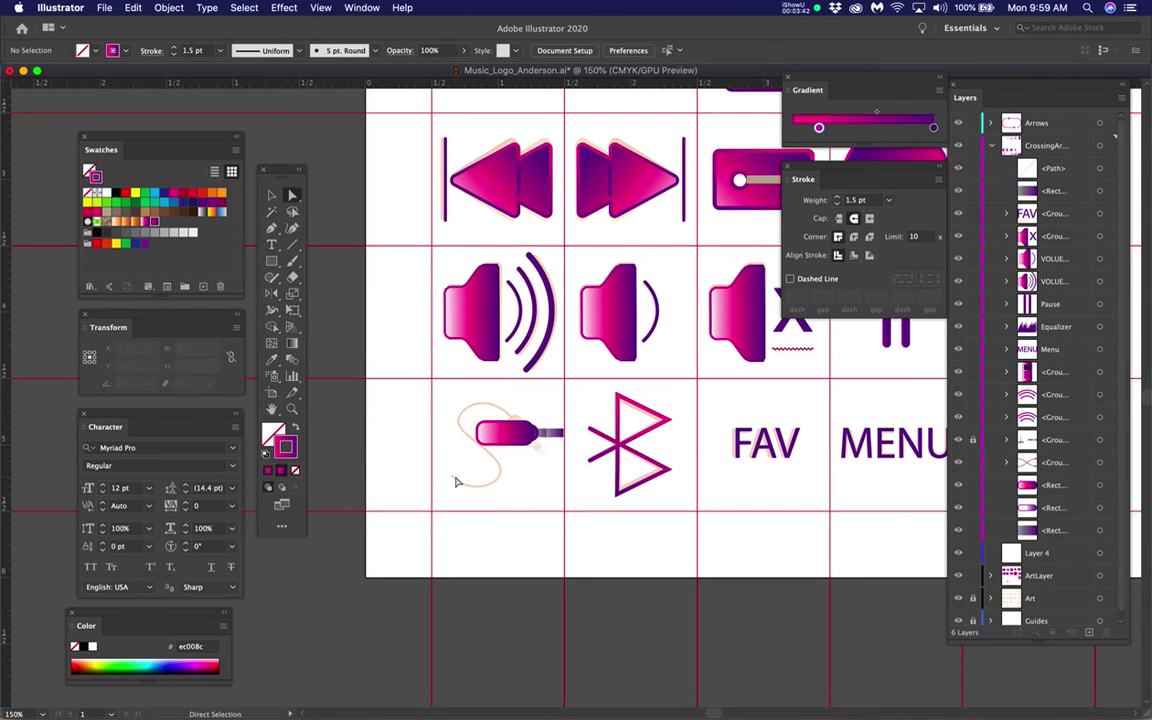
- Hide the three lowest rectangles of the CrossingArrows layer to check which parts of the plug they form
{"action": "scroll", "coordinate": [514, 437], "scroll_direction": "up", "scroll_amount": 1}
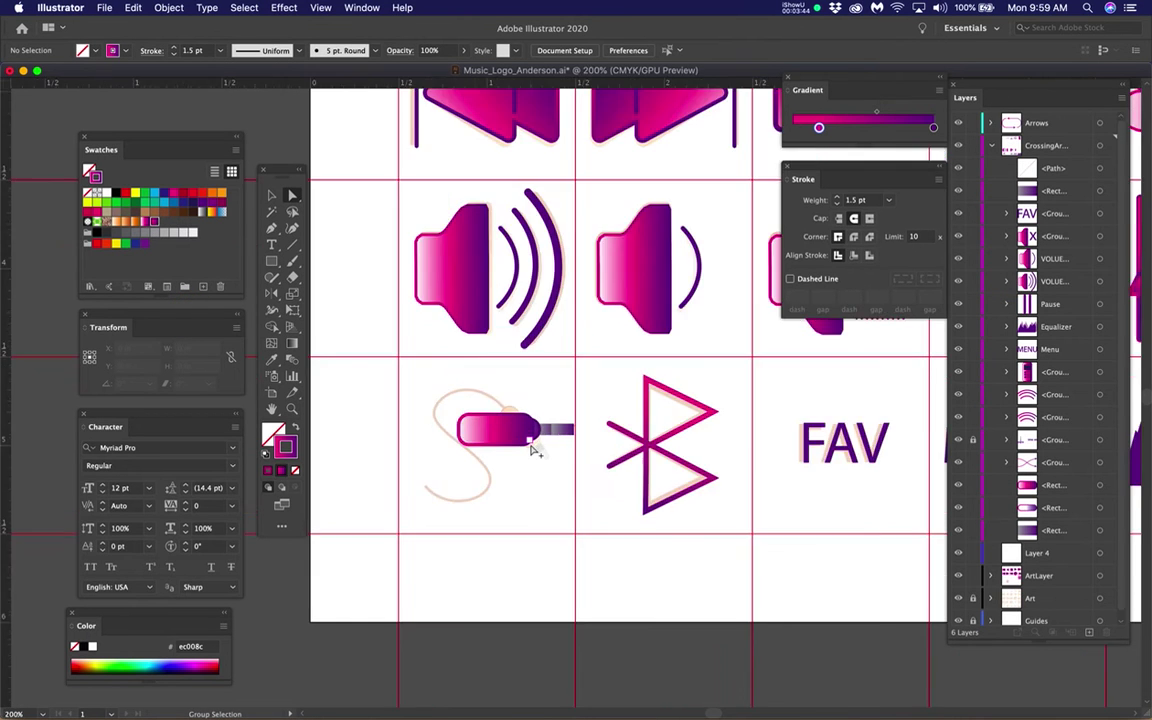
{"action": "left_click", "coordinate": [494, 440]}
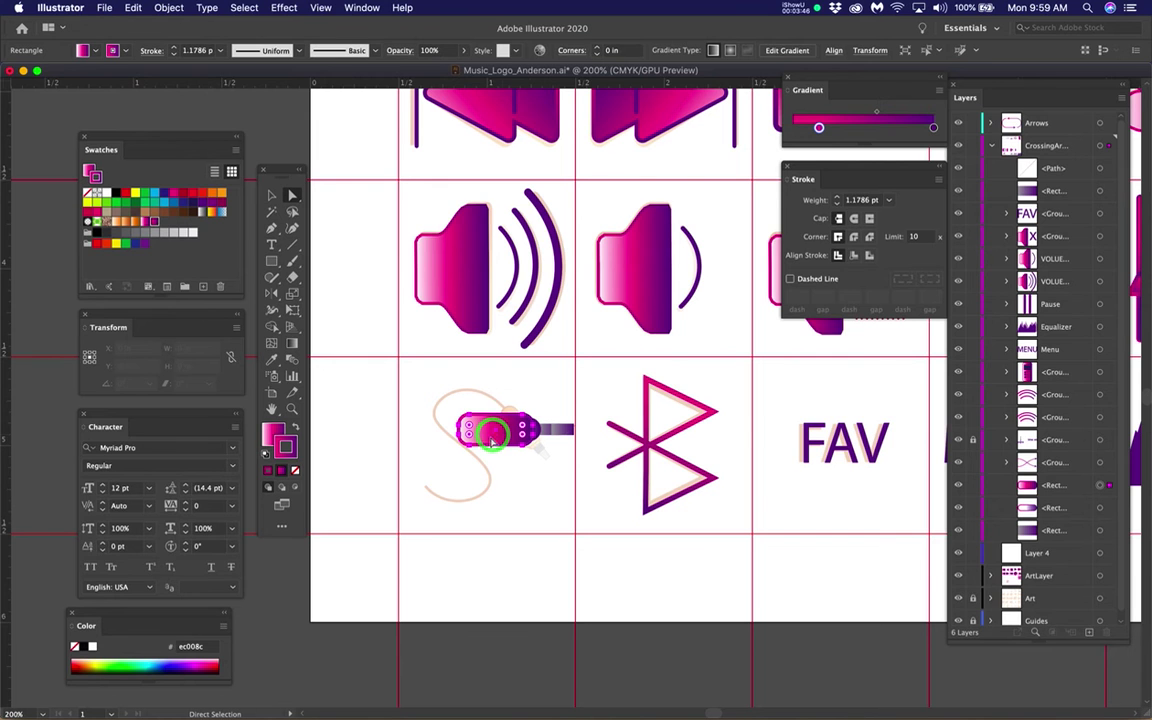
{"action": "left_click", "coordinate": [957, 485]}
{"action": "left_click", "coordinate": [957, 485]}
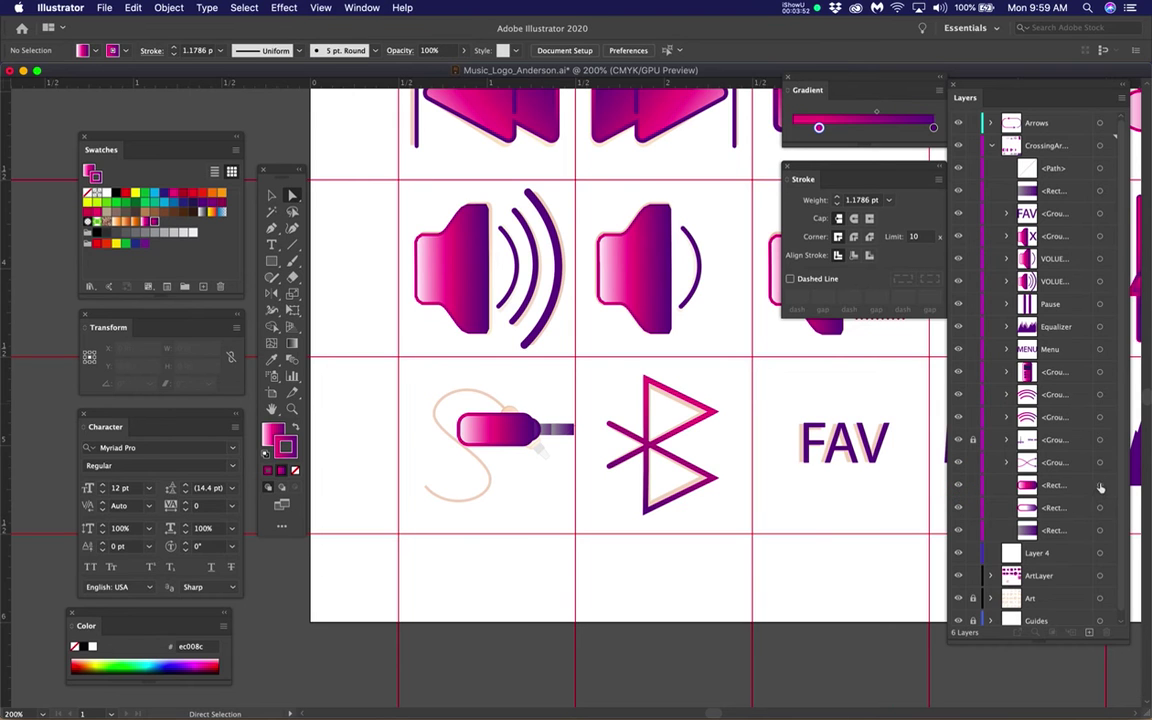
{"action": "left_click", "coordinate": [957, 485]}
{"action": "left_click", "coordinate": [957, 507]}
{"action": "left_click", "coordinate": [957, 530]}
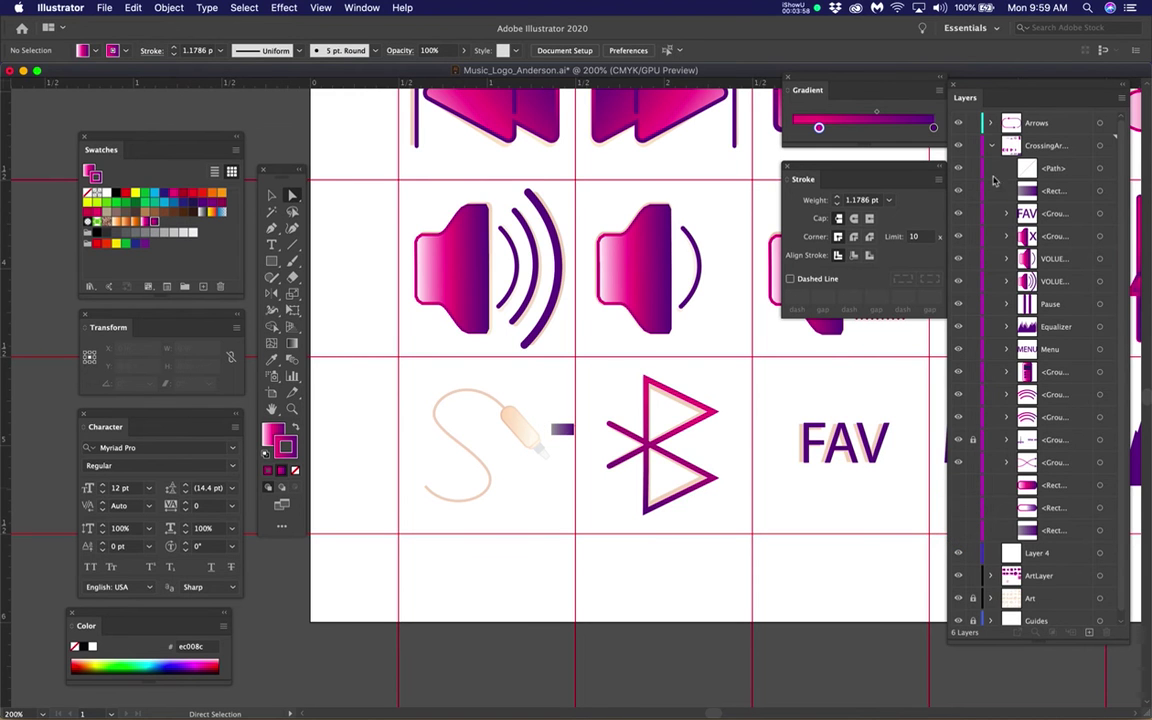
- Move the fourth plug rectangle down beside the other three in the CrossingArrows layer and show all plug parts again
{"action": "left_click", "coordinate": [959, 190]}
{"action": "left_click", "coordinate": [959, 190]}
{"action": "left_click", "coordinate": [959, 190]}
{"action": "left_click", "coordinate": [959, 190]}
{"action": "left_click_drag", "start_coordinate": [1081, 195], "coordinate": [1064, 478]}
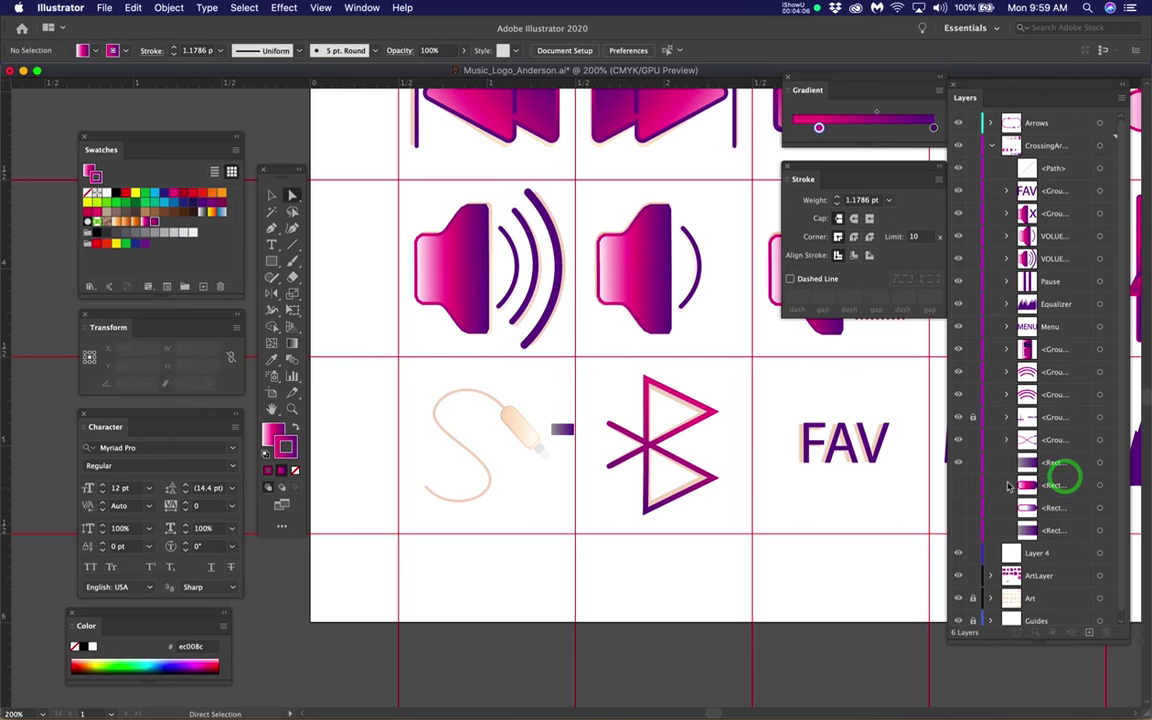
{"action": "left_click", "coordinate": [958, 487]}
{"action": "left_click", "coordinate": [958, 511]}
{"action": "left_click", "coordinate": [958, 532]}
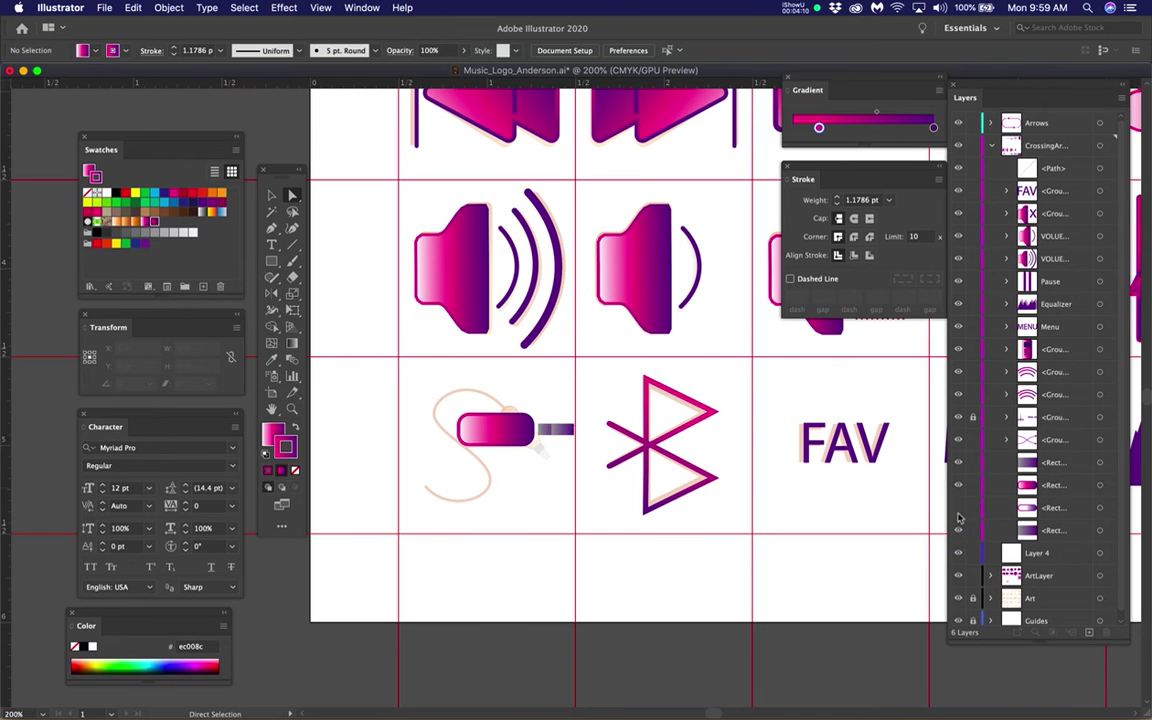
{"action": "left_click", "coordinate": [958, 507]}
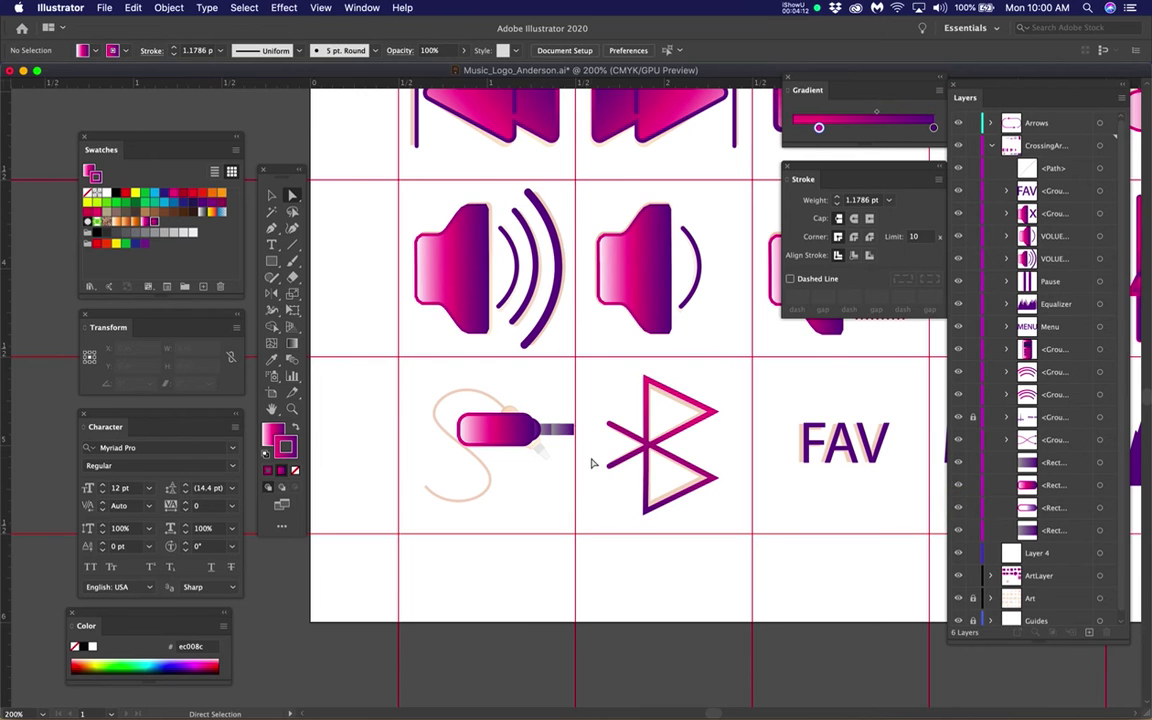
- Select the four plug rectangles through their layer entries and group them
{"action": "scroll", "coordinate": [549, 463], "scroll_direction": "up", "scroll_amount": 2}
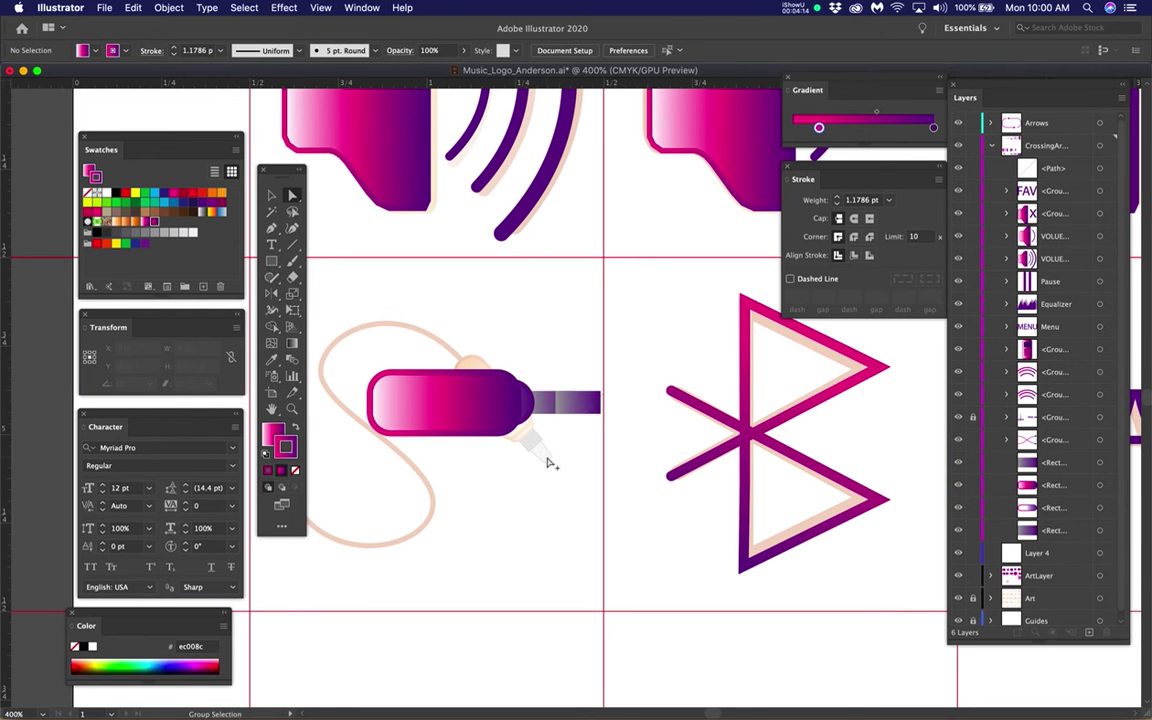
{"action": "left_click", "coordinate": [1100, 463]}
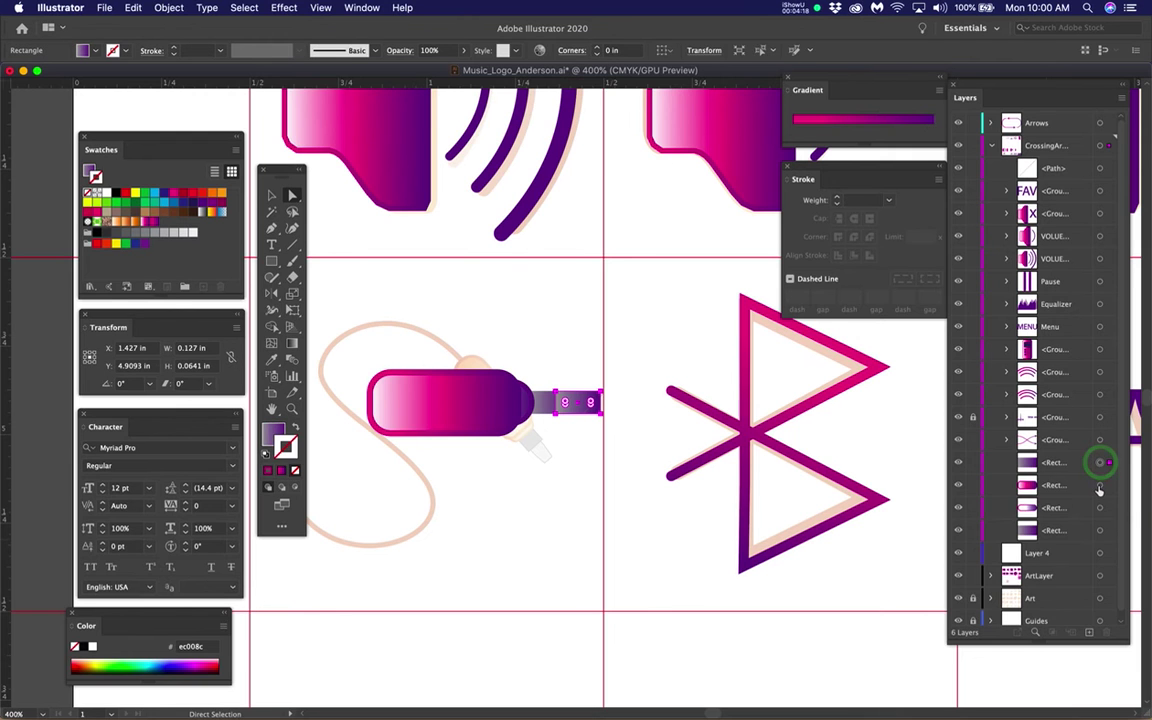
{"action": "left_click", "coordinate": [1100, 485], "text": "shift"}
{"action": "left_click", "coordinate": [1100, 507], "text": "shift"}
{"action": "left_click", "coordinate": [1100, 530], "text": "shift"}
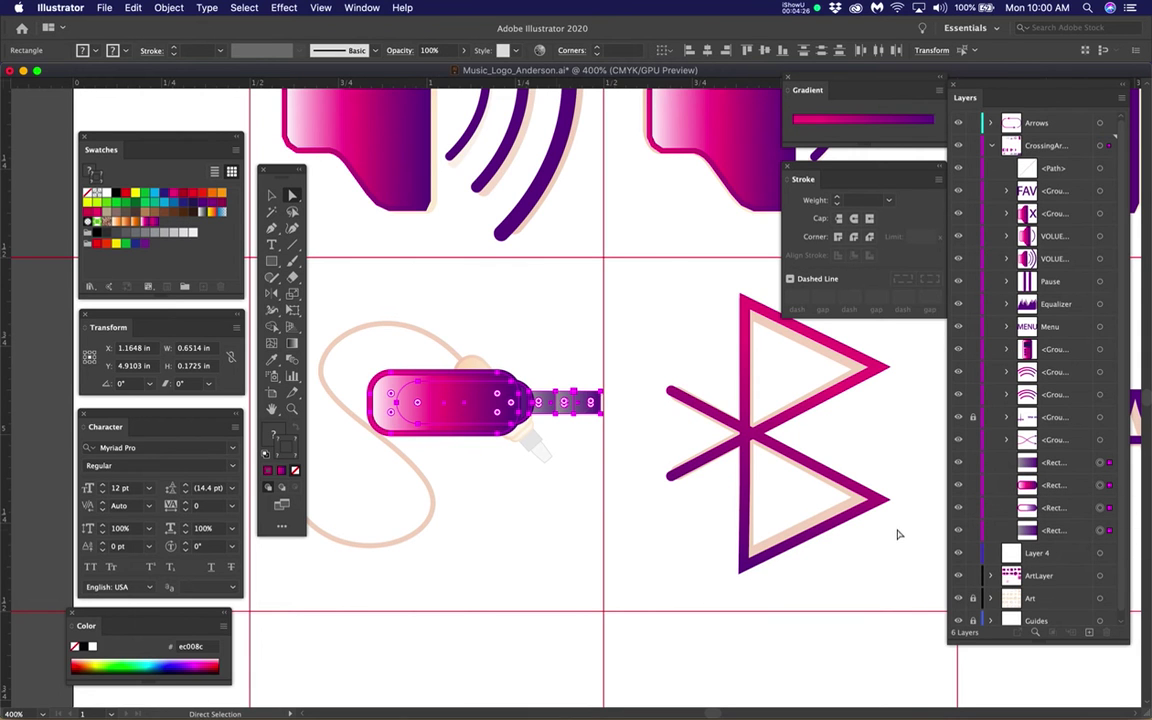
{"action": "key", "text": "v"}
{"action": "key", "text": "super+g"}
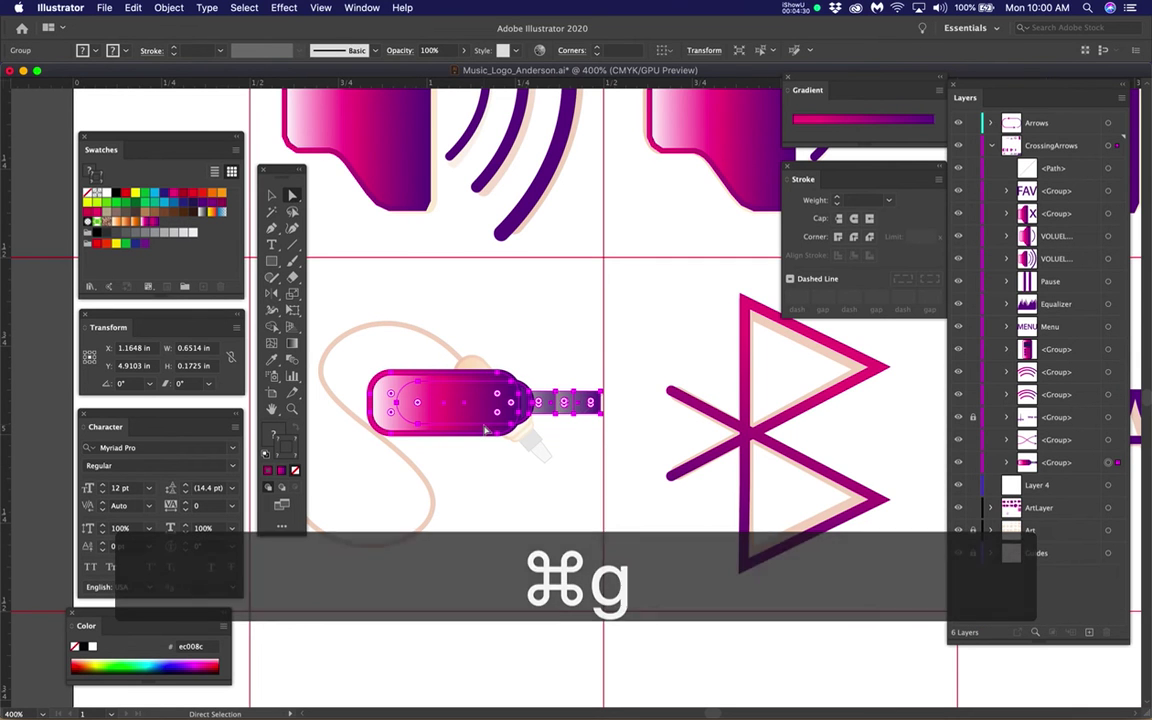
- Move the plug group below the template plug and scale it down to about 0.44 in wide with Free Transform
{"action": "key", "text": "e"}
{"action": "left_click_drag", "start_coordinate": [463, 411], "coordinate": [479, 515]}
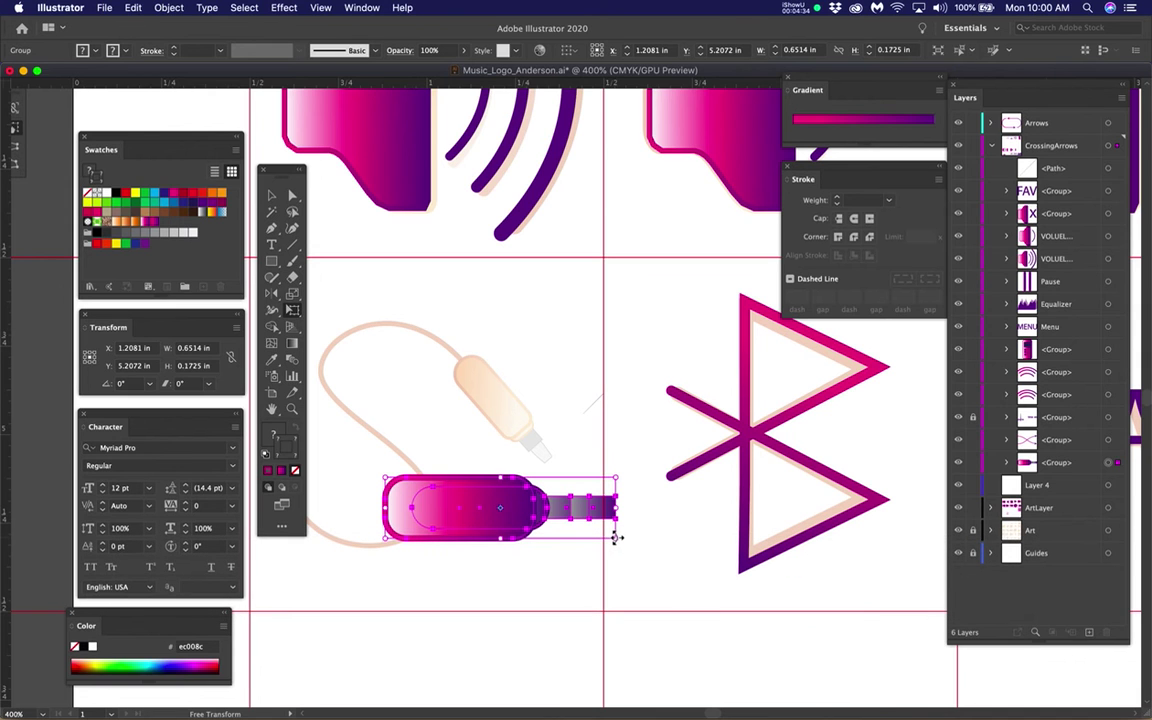
{"action": "left_click_drag", "start_coordinate": [616, 537], "coordinate": [545, 522]}
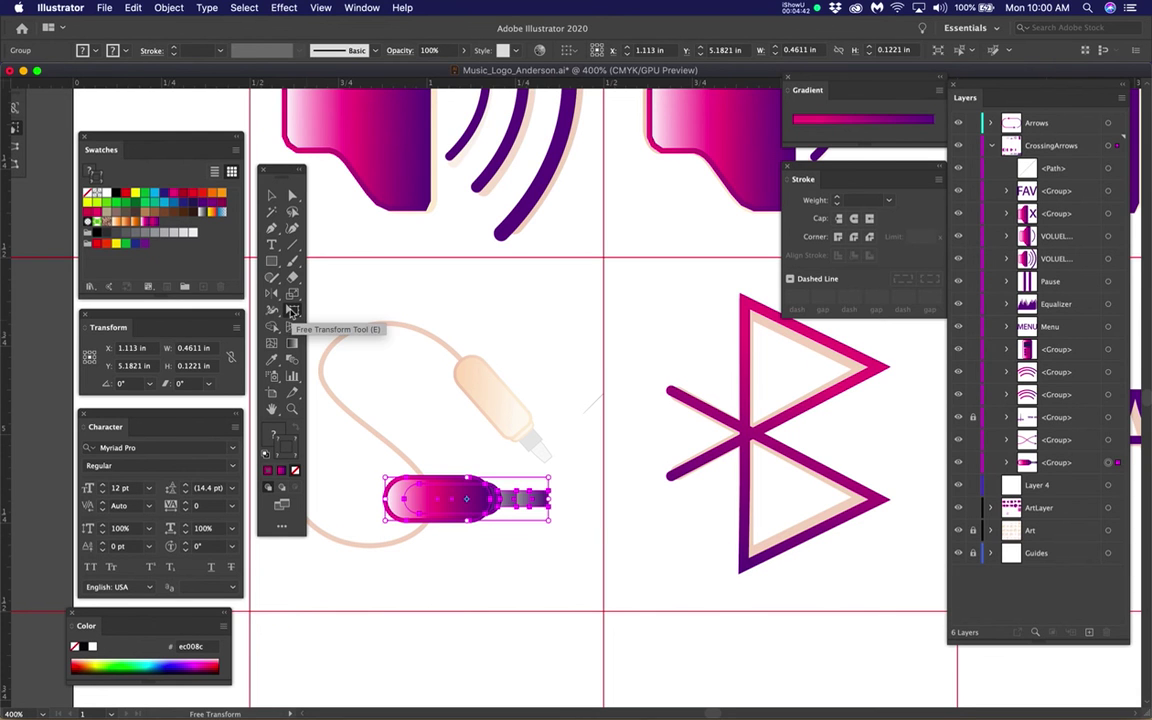
{"action": "left_click", "coordinate": [292, 311]}
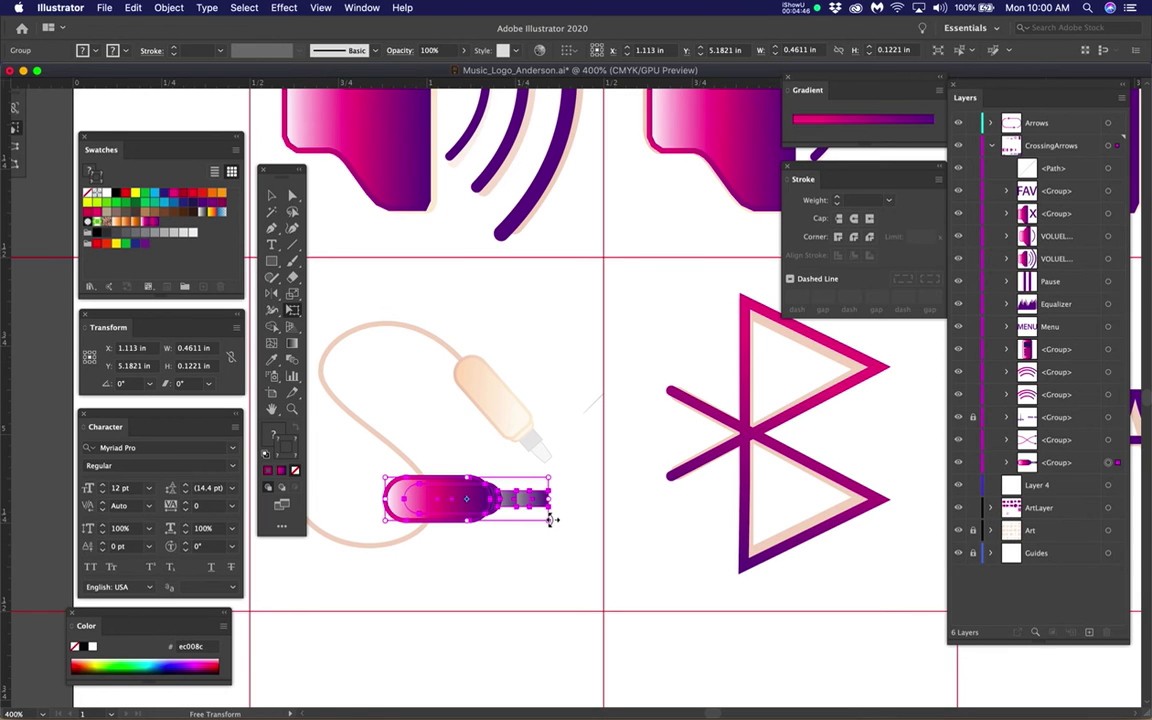
{"action": "left_click_drag", "start_coordinate": [548, 518], "coordinate": [542, 516]}
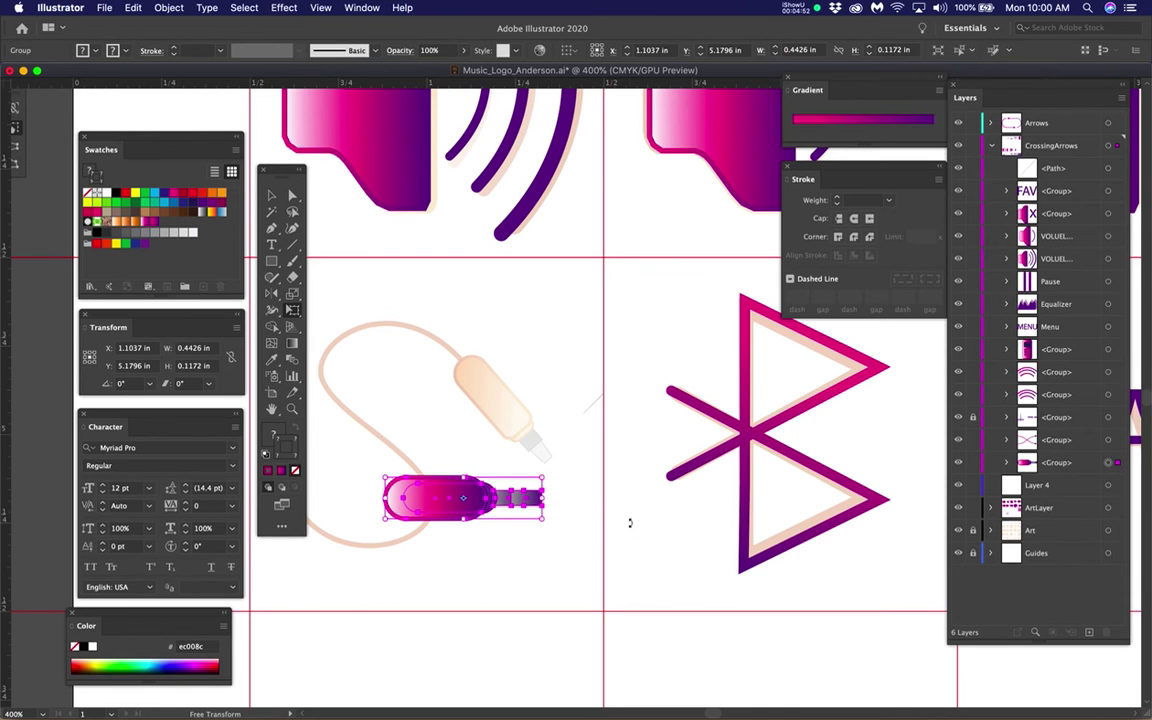
- Rotate the plug group to about 311.6°, shrink it to fit over the slanted template plug, and lock it
{"action": "mouse_move", "coordinate": [616, 528]}
{"action": "left_mouse_down"}
{"action": "mouse_move", "coordinate": [581, 596]}
{"action": "mouse_move", "coordinate": [554, 609]}
{"action": "left_mouse_up"}
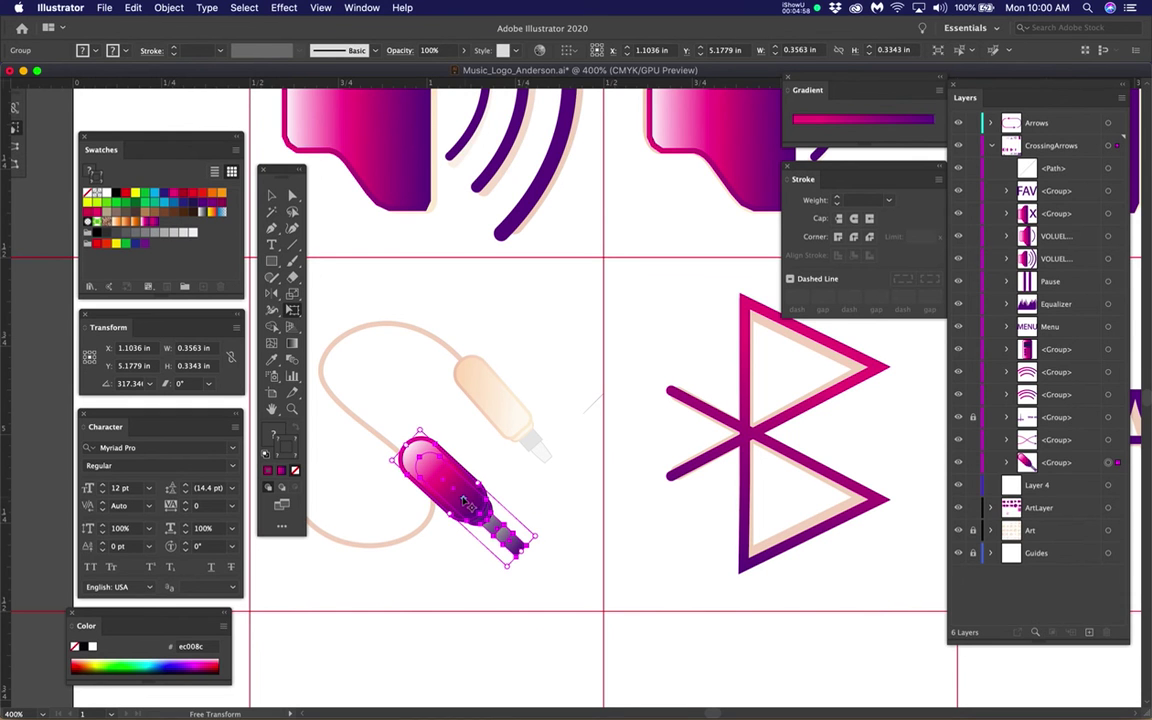
{"action": "left_click_drag", "start_coordinate": [440, 462], "coordinate": [489, 386]}
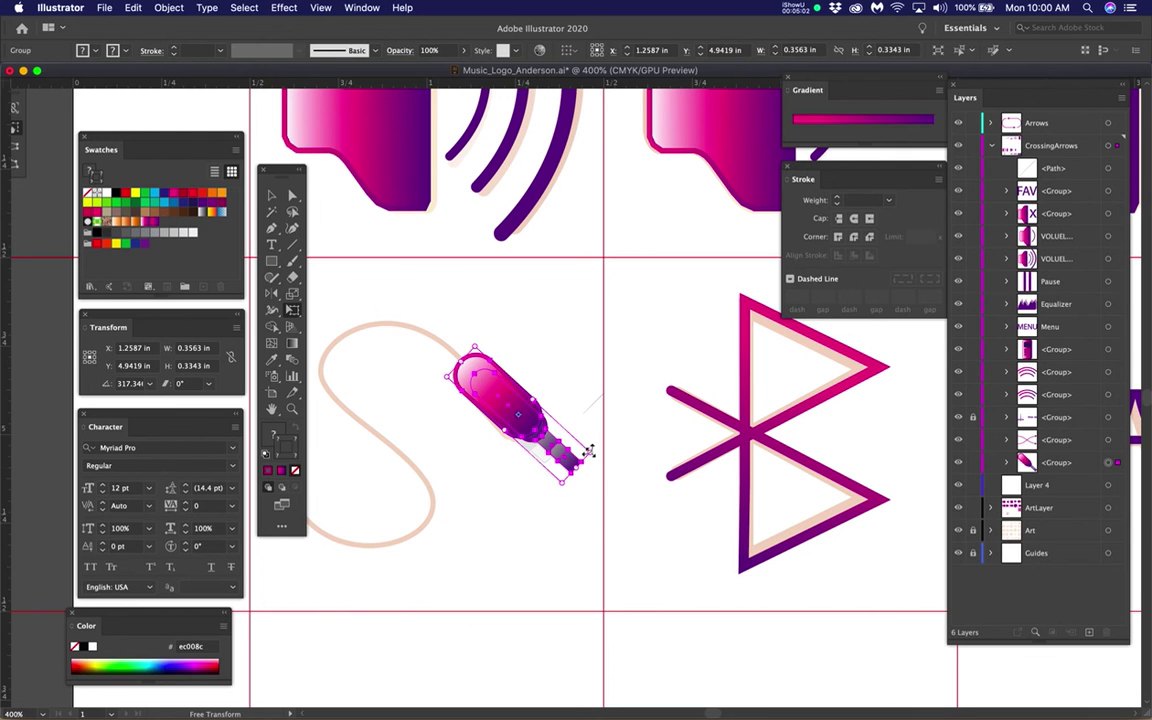
{"action": "left_click_drag", "start_coordinate": [589, 452], "coordinate": [563, 443]}
{"action": "left_click_drag", "start_coordinate": [508, 402], "coordinate": [550, 362]}
{"action": "left_click_drag", "start_coordinate": [609, 424], "coordinate": [607, 431]}
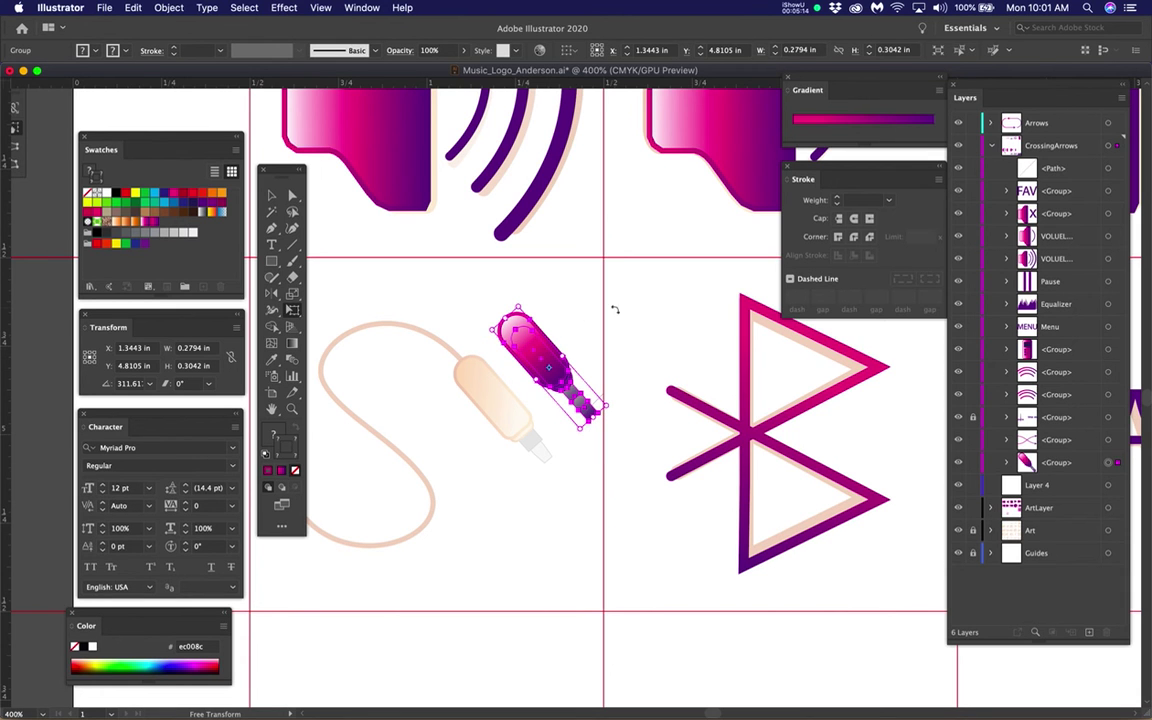
{"action": "left_click_drag", "start_coordinate": [496, 373], "coordinate": [537, 468]}
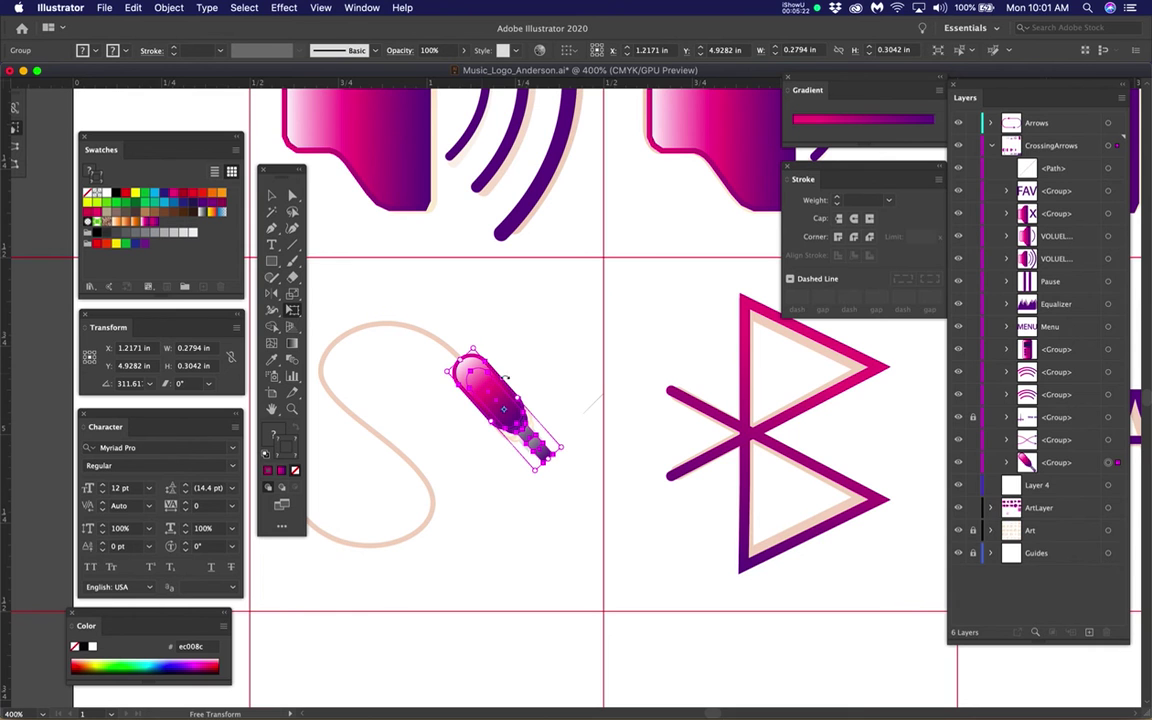
{"action": "left_click", "coordinate": [973, 463]}
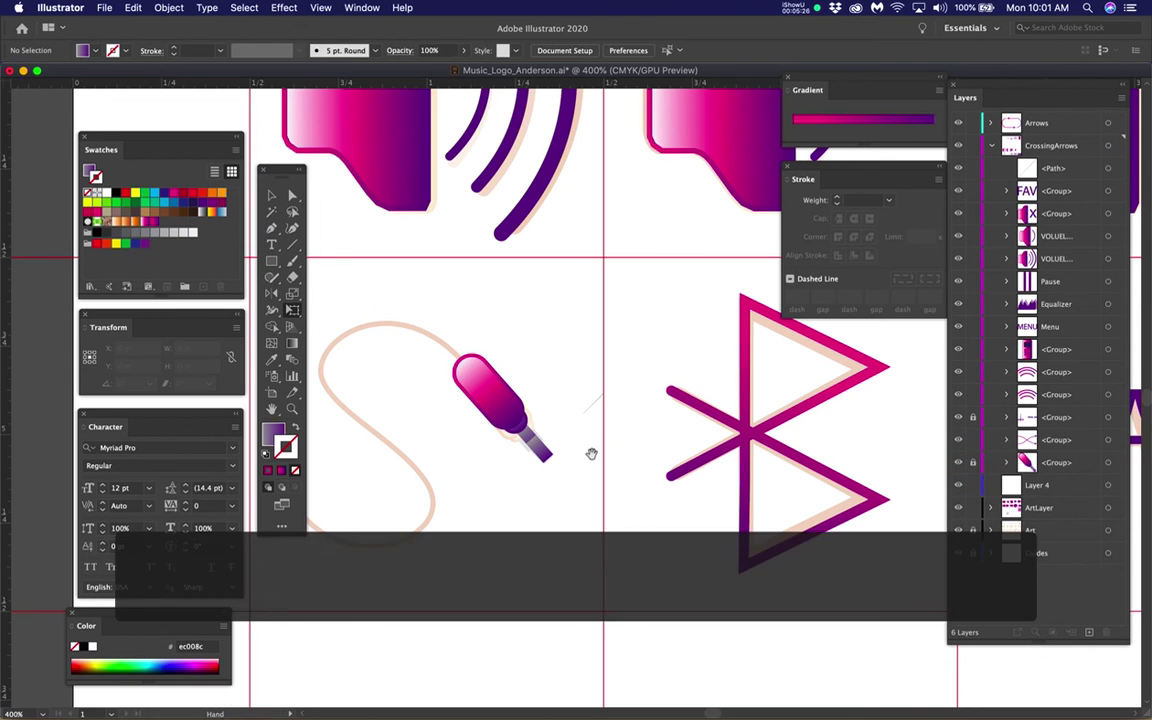
- Trace the S-shaped template wire from the plug to its free end with the Pen tool, using five anchor points, no fill and a gradient stroke
{"action": "left_click_drag", "start_coordinate": [589, 454], "coordinate": [658, 468]}
{"action": "key", "text": "super+equal"}
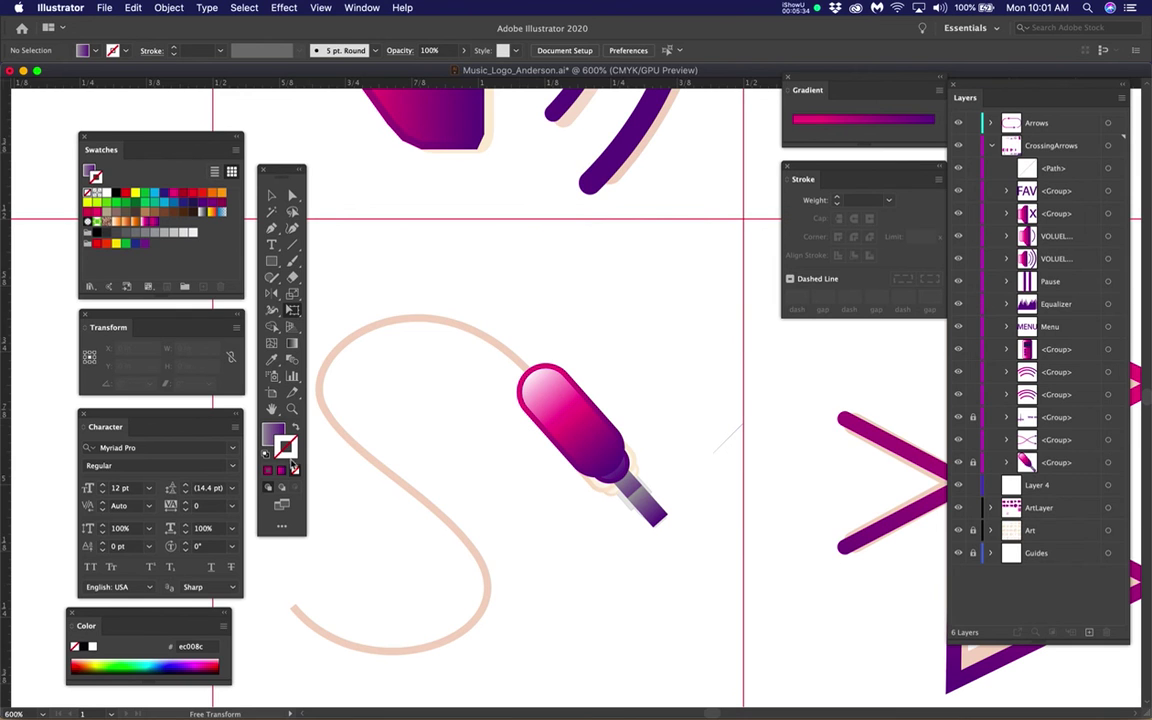
{"action": "key", "text": "p"}
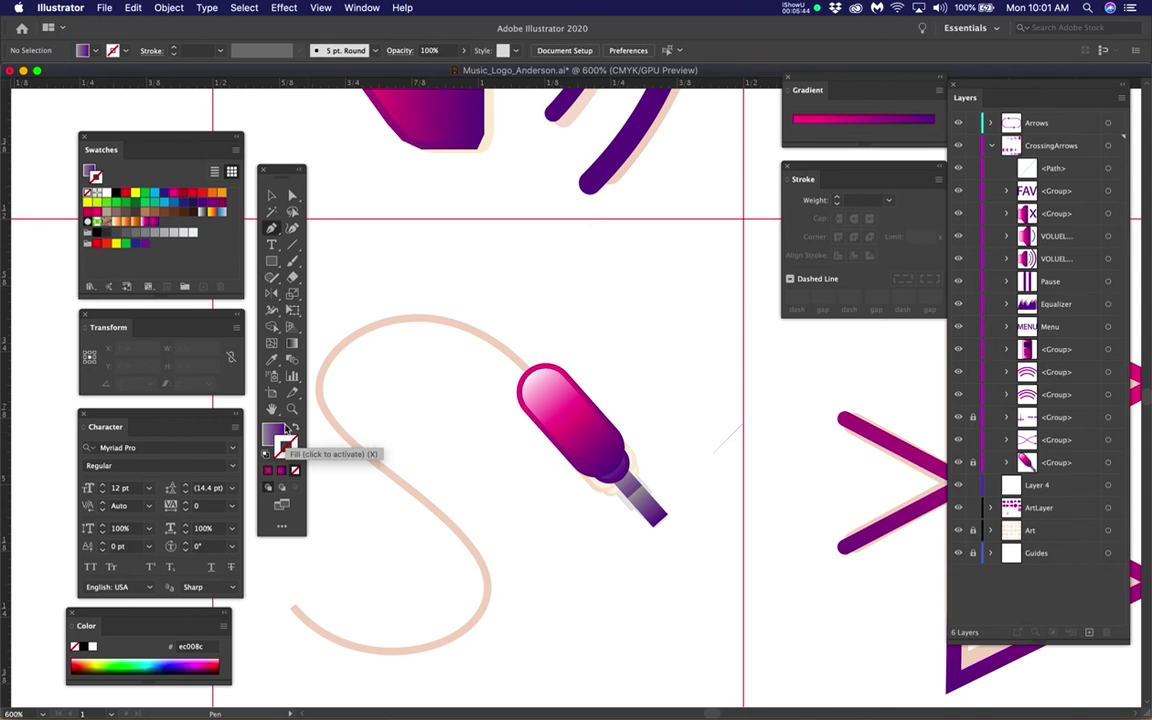
{"action": "left_click", "coordinate": [293, 427]}
{"action": "key", "text": "x"}
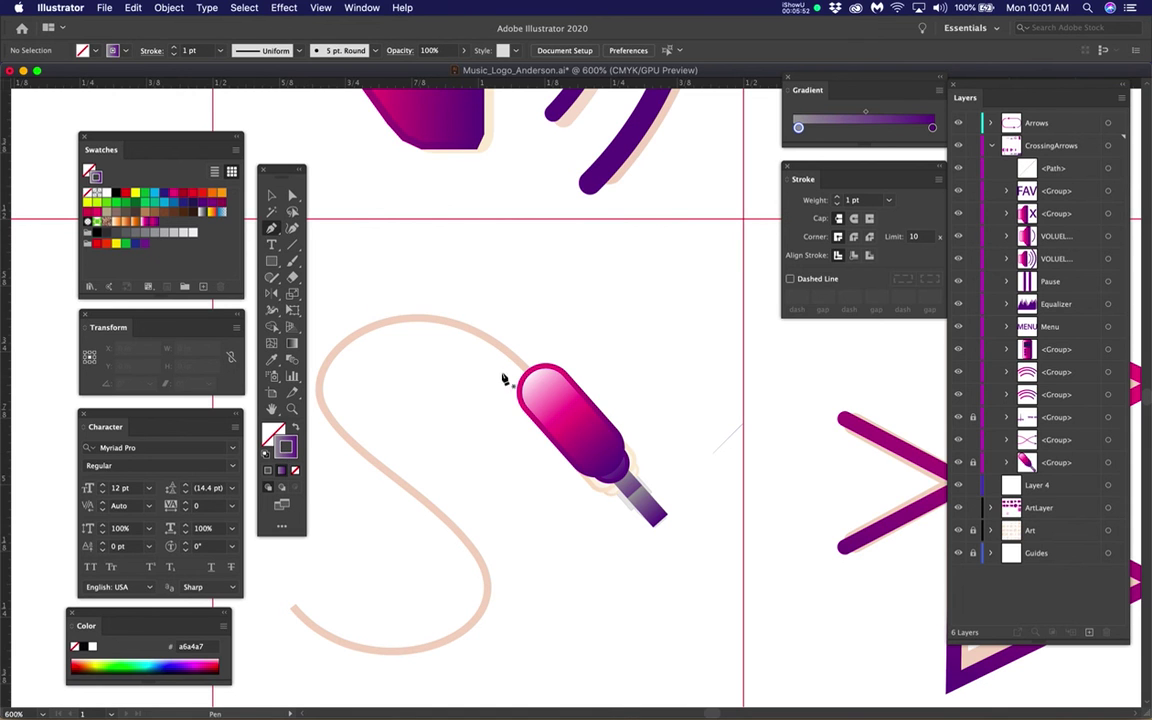
{"action": "left_click_drag", "start_coordinate": [535, 380], "coordinate": [508, 354]}
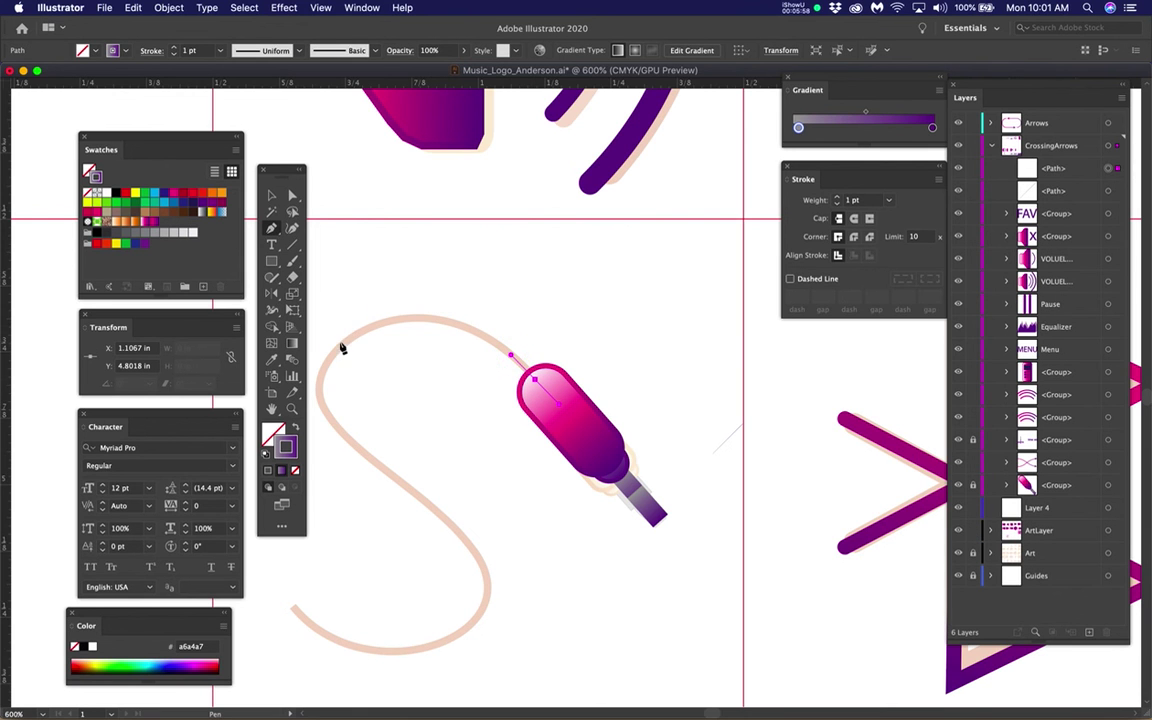
{"action": "left_click_drag", "start_coordinate": [346, 340], "coordinate": [270, 400]}
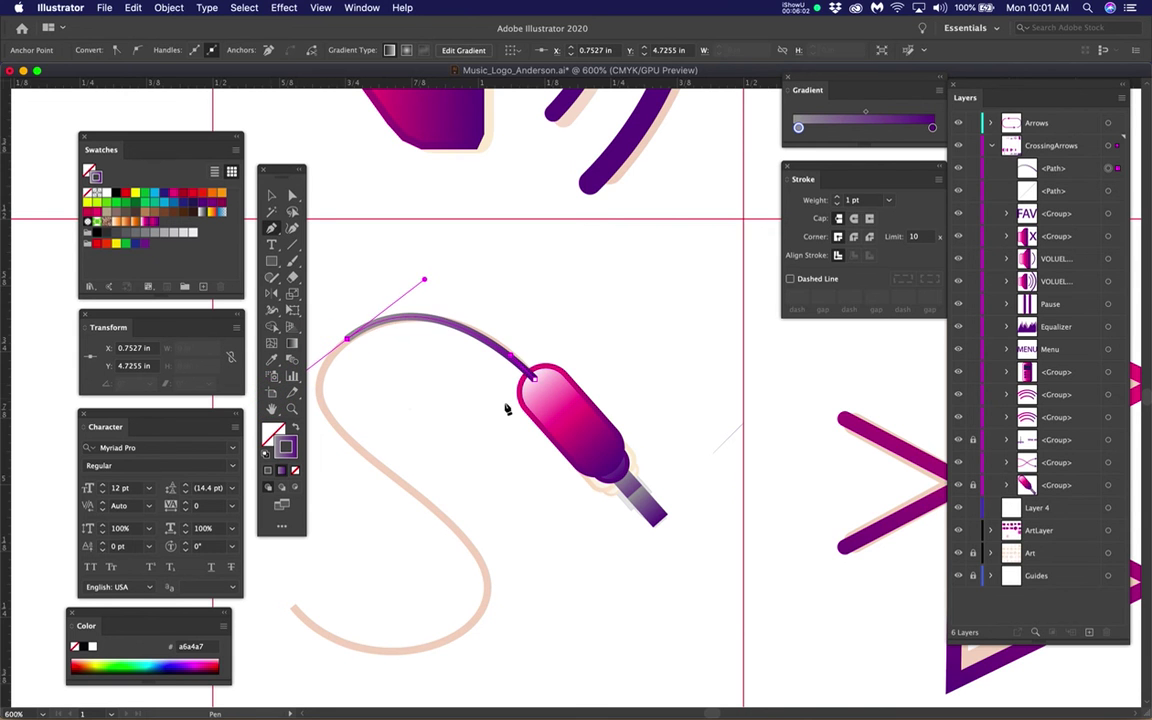
{"action": "scroll", "coordinate": [500, 402], "scroll_direction": "down", "scroll_amount": 2}
{"action": "scroll", "coordinate": [500, 402], "scroll_direction": "left", "scroll_amount": 3}
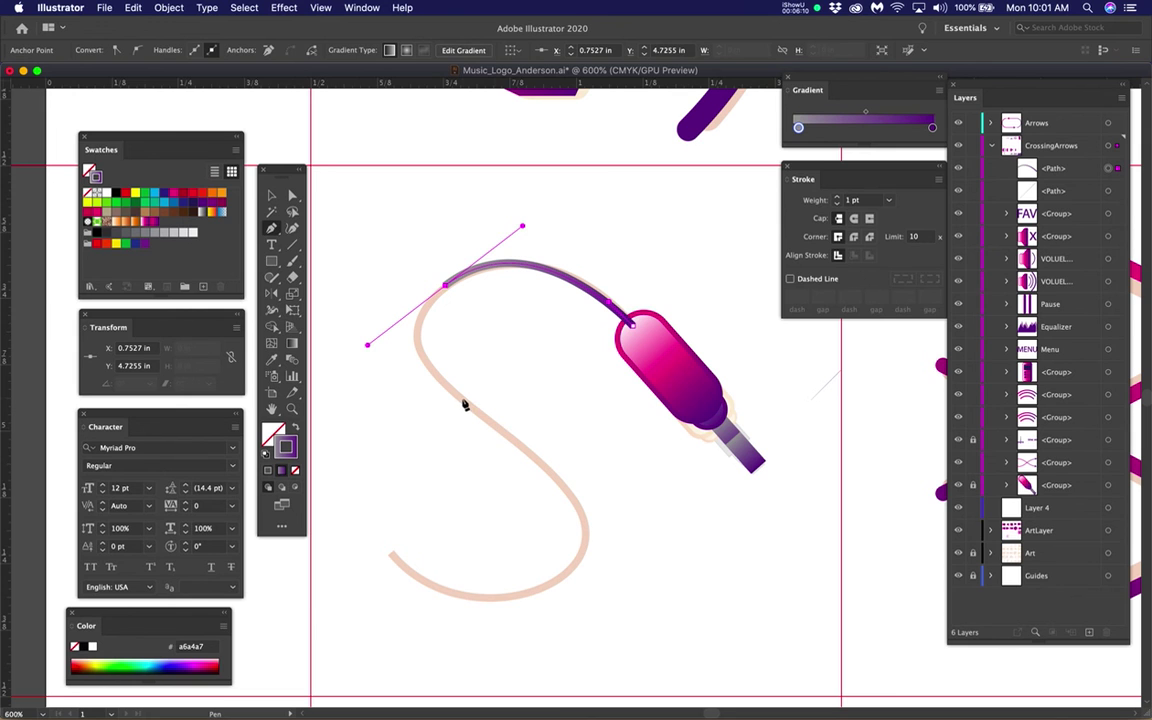
{"action": "left_click_drag", "start_coordinate": [463, 399], "coordinate": [485, 418]}
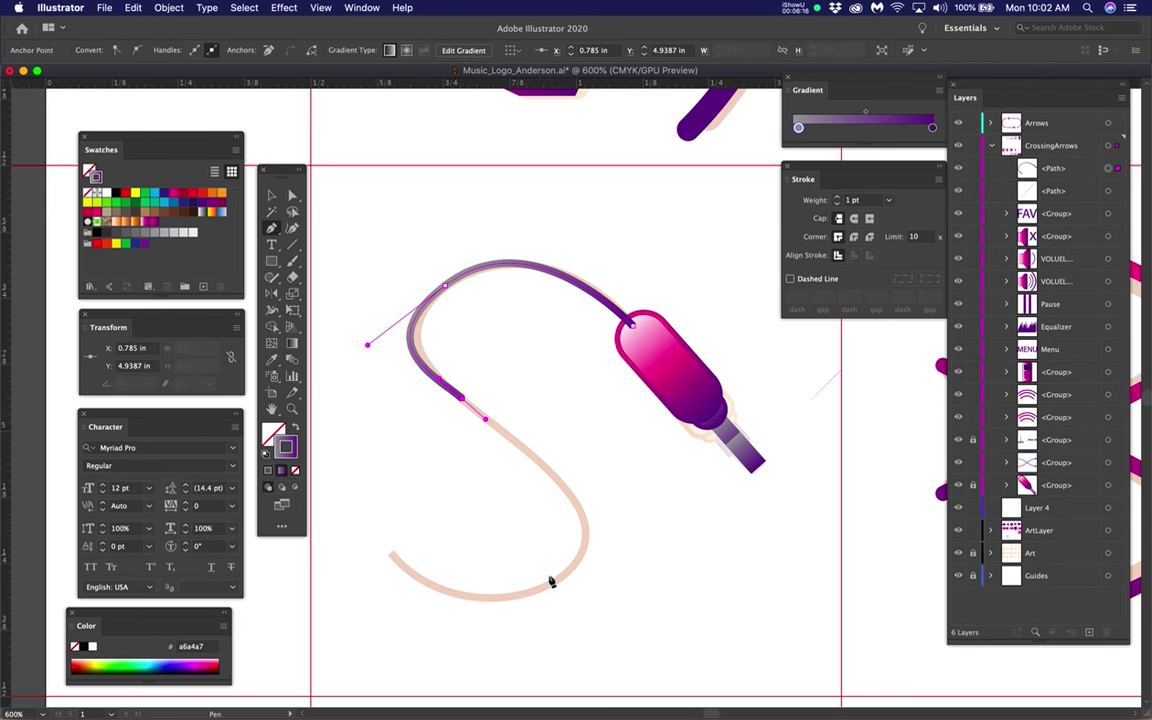
{"action": "mouse_move", "coordinate": [566, 573]}
{"action": "left_mouse_down"}
{"action": "mouse_move", "coordinate": [502, 628]}
{"action": "mouse_move", "coordinate": [468, 620]}
{"action": "mouse_move", "coordinate": [491, 622]}
{"action": "left_mouse_up"}
{"action": "left_click_drag", "start_coordinate": [392, 554], "coordinate": [367, 517]}
- Adjust the direction handles of the wire's upper-left and lower-right anchor points with Direct Selection to follow the template curve
{"action": "left_click", "coordinate": [292, 194]}
{"action": "left_click", "coordinate": [444, 287]}
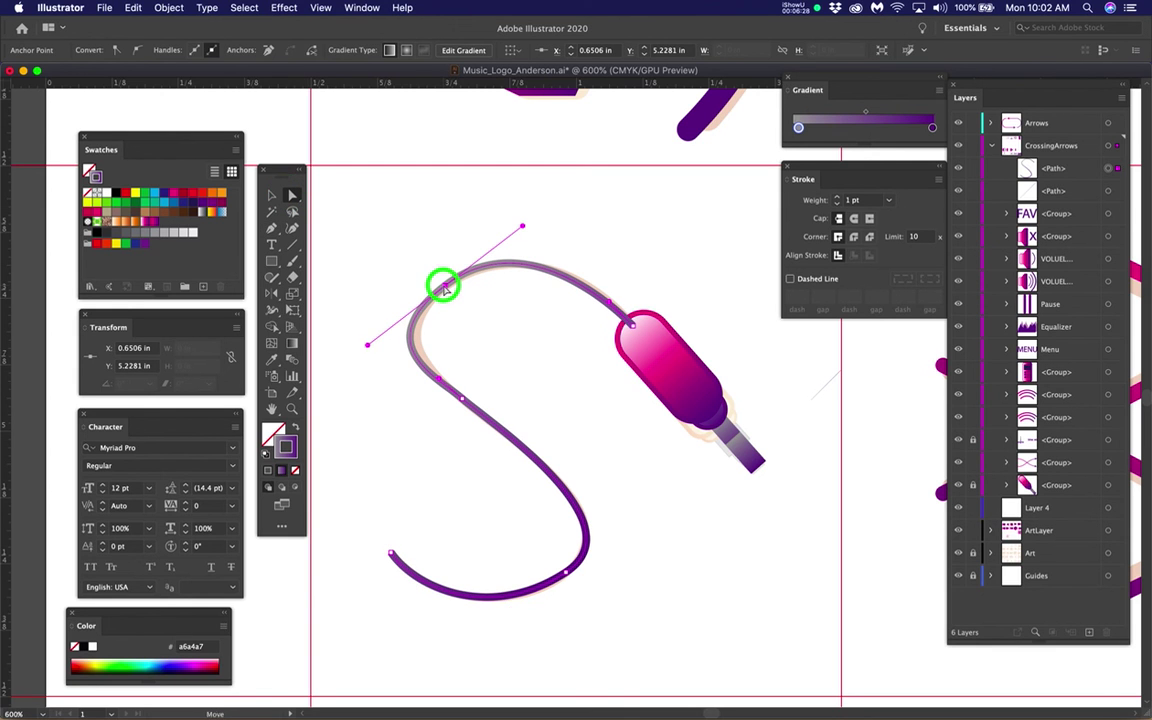
{"action": "left_click", "coordinate": [377, 344]}
{"action": "left_click_drag", "start_coordinate": [377, 344], "coordinate": [379, 343]}
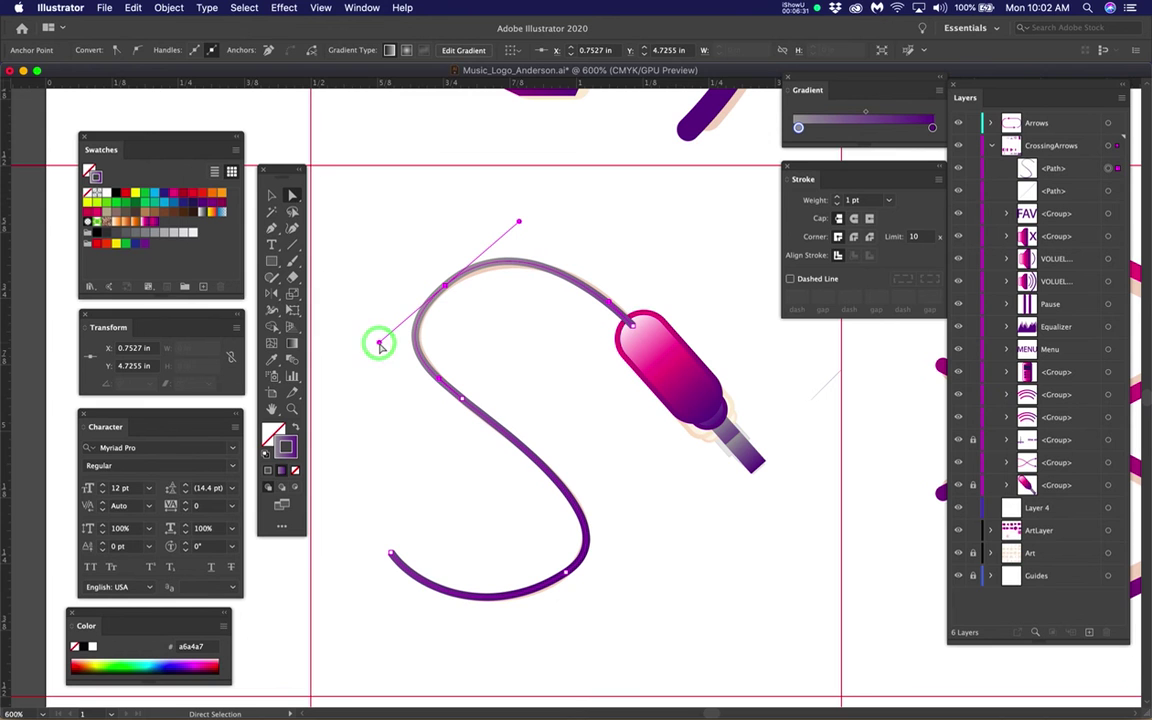
{"action": "left_click", "coordinate": [568, 572]}
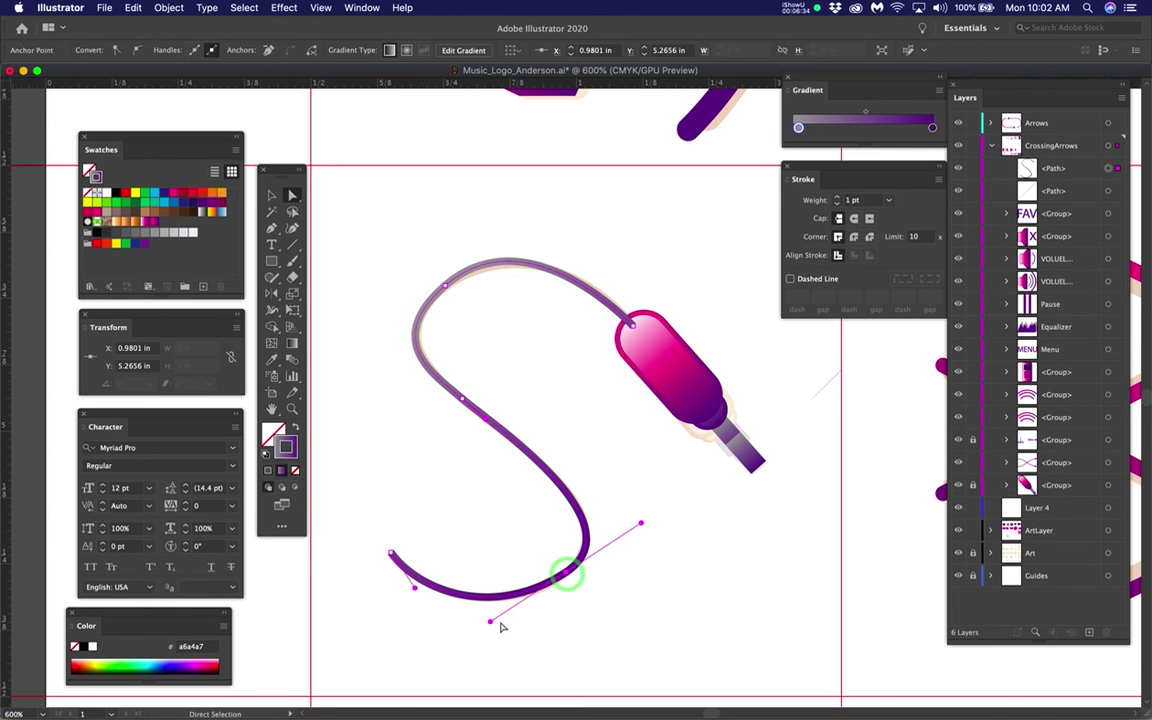
{"action": "left_click_drag", "start_coordinate": [491, 623], "coordinate": [493, 623]}
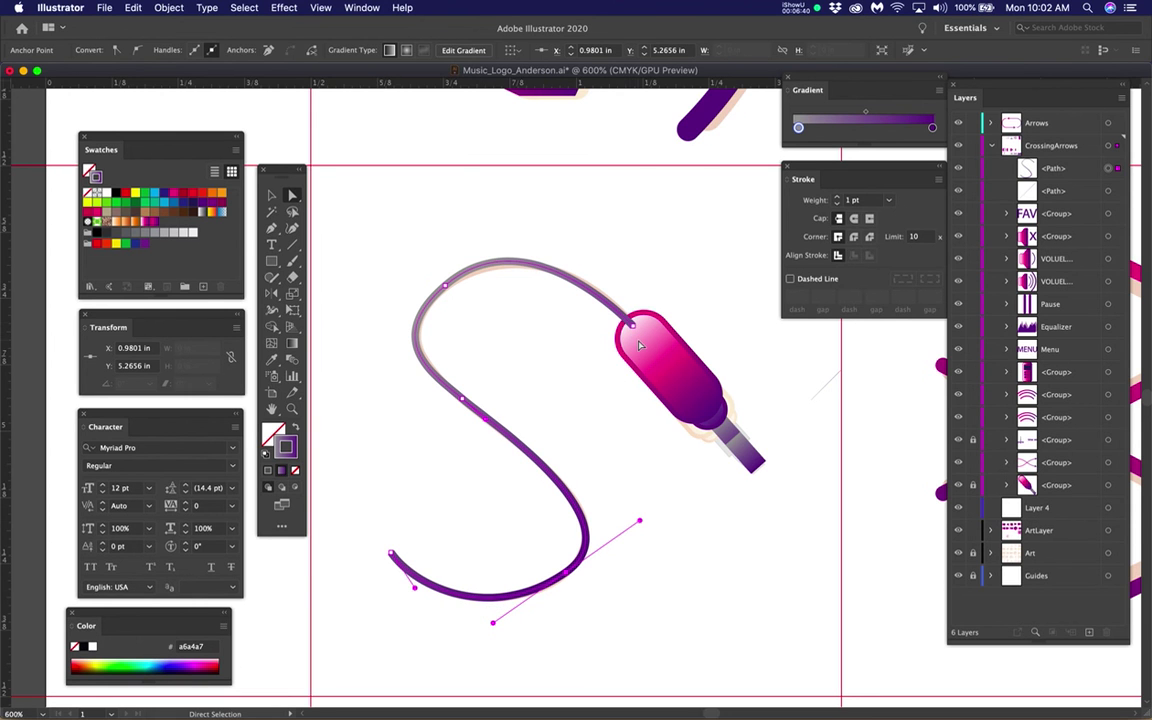
- Set the gradient angle of the wire's stroke to 48.3865°
{"action": "scroll", "coordinate": [640, 345], "scroll_direction": "up", "scroll_amount": 2}
{"action": "scroll", "coordinate": [643, 330], "scroll_direction": "down", "scroll_amount": 2}
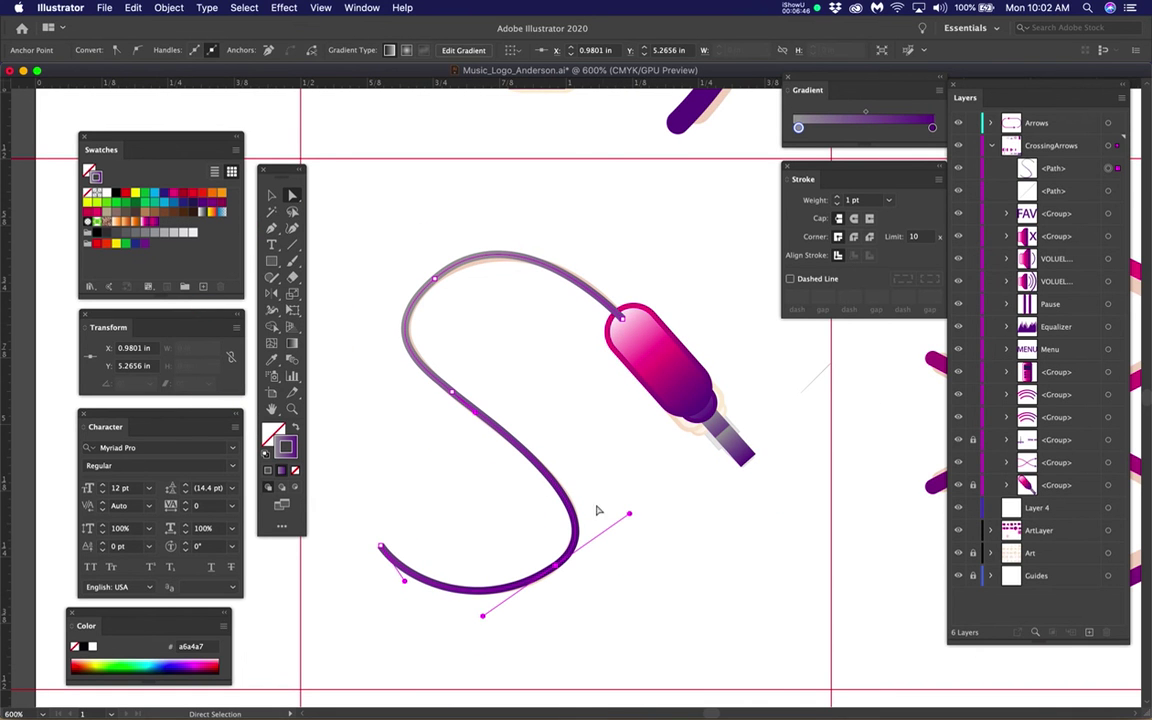
{"action": "double_click", "coordinate": [811, 91]}
{"action": "left_click", "coordinate": [813, 92]}
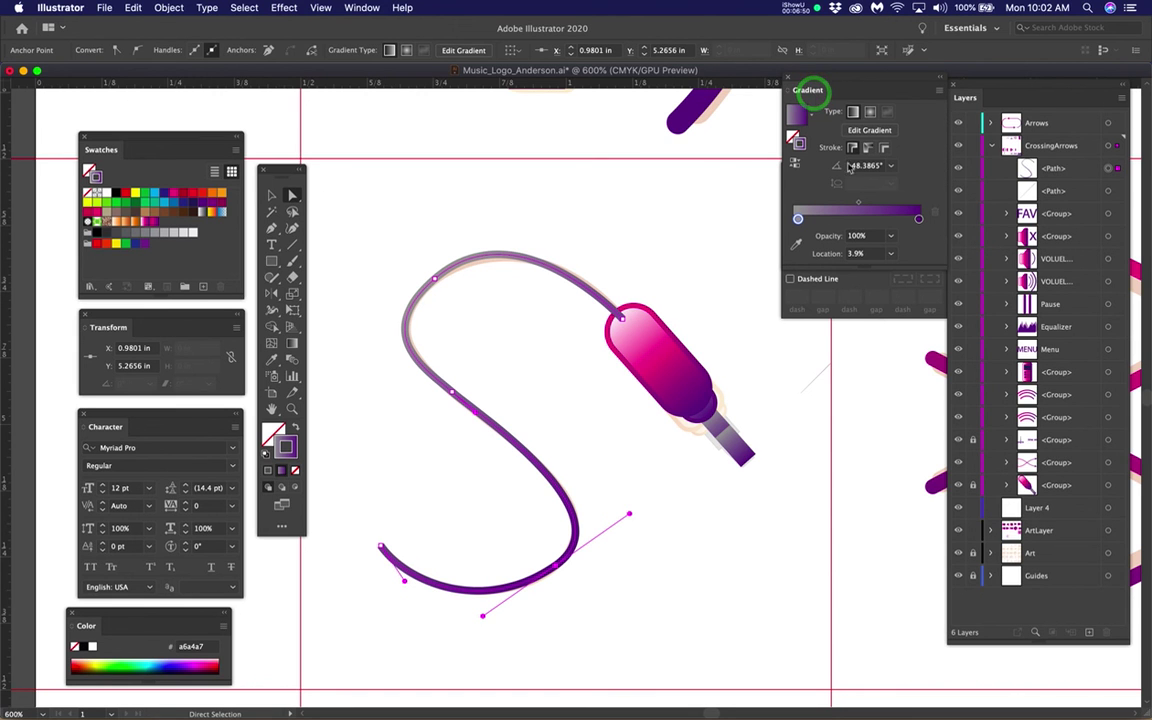
{"action": "left_click", "coordinate": [858, 167]}
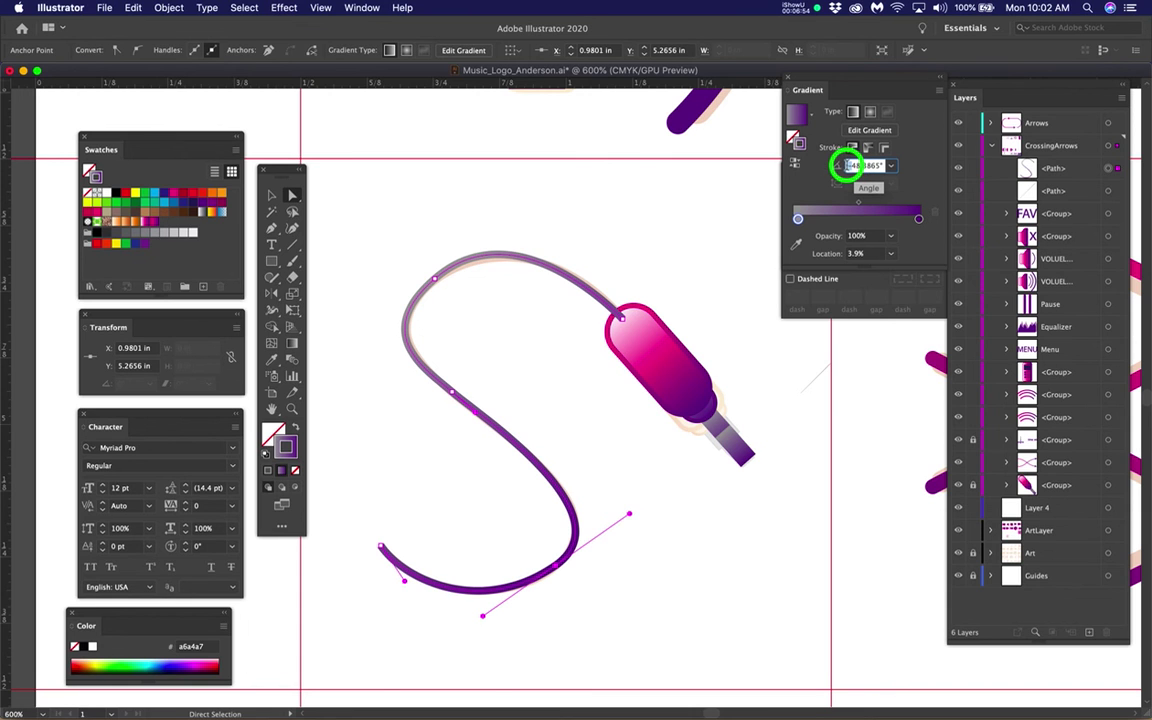
{"action": "key", "text": "Return"}
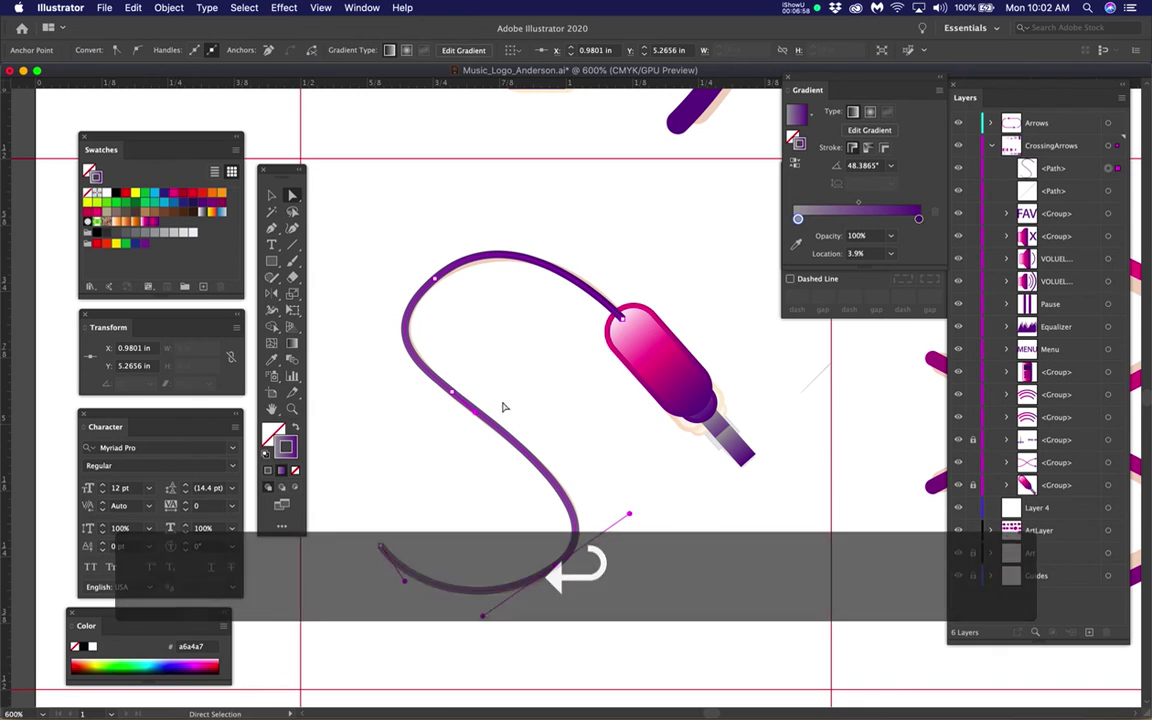
{"action": "left_click", "coordinate": [838, 165]}
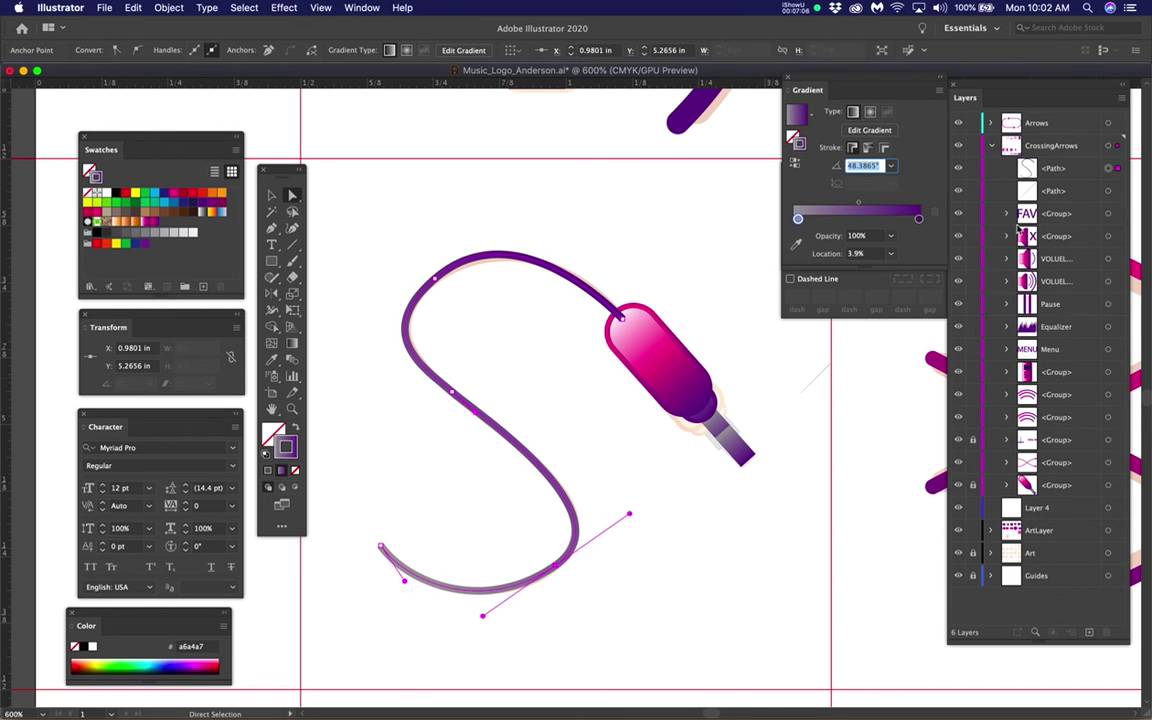
- Move the wire path beneath the plug group in the CrossingArrows layer, deselect it and check the emblem
{"action": "left_click", "coordinate": [1066, 170]}
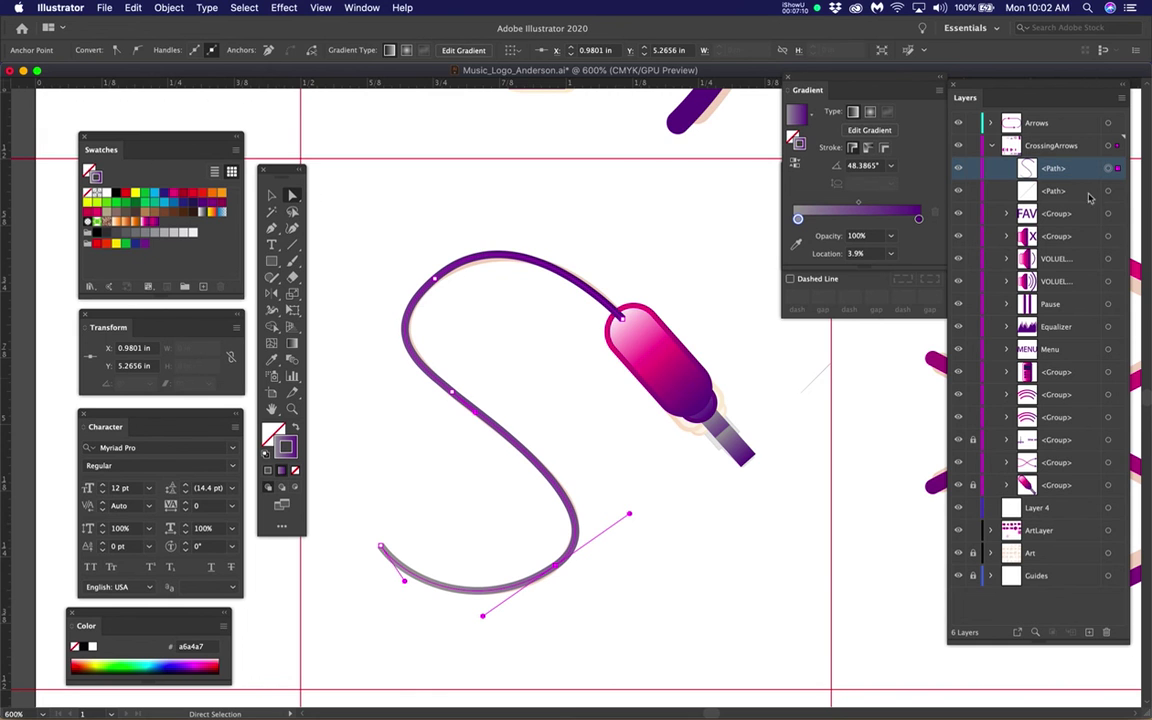
{"action": "left_click_drag", "start_coordinate": [1085, 174], "coordinate": [1068, 496]}
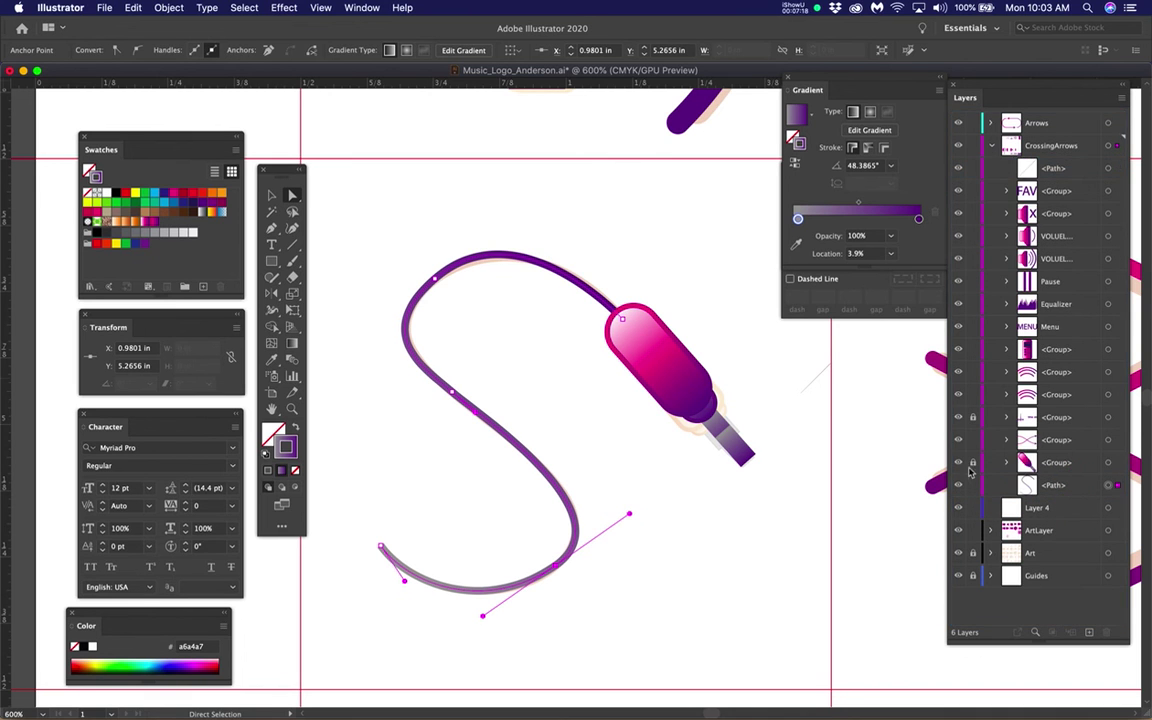
{"action": "left_click", "coordinate": [685, 277]}
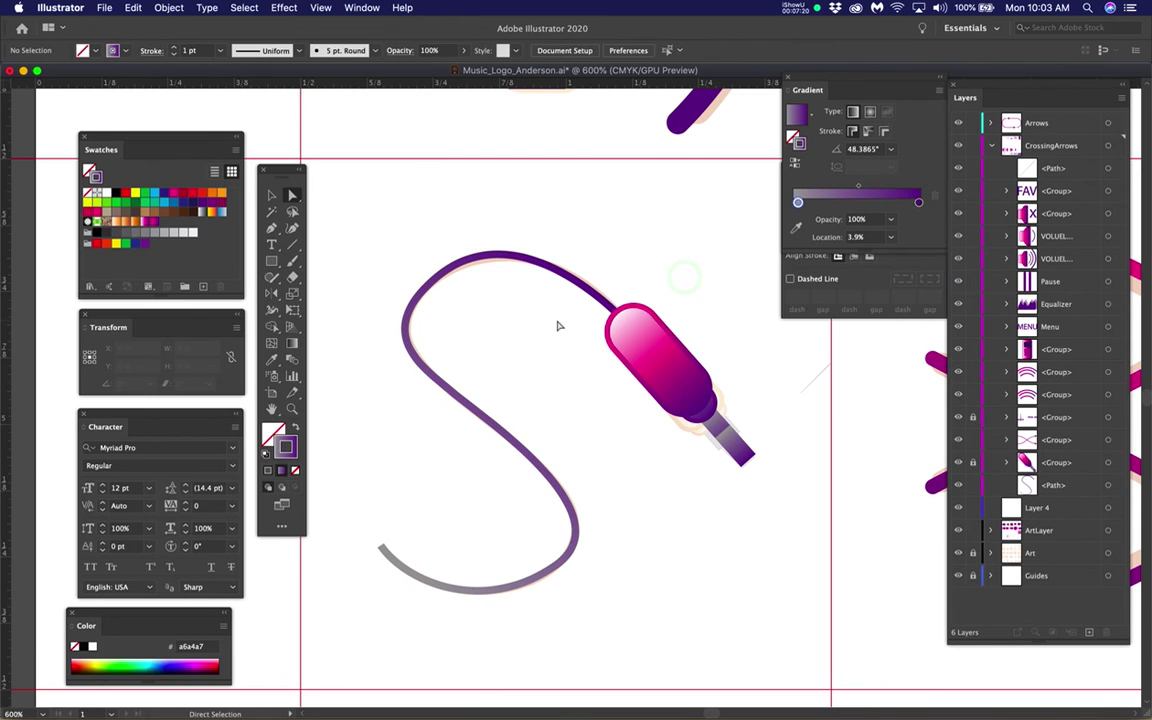
{"action": "scroll", "coordinate": [622, 362], "scroll_direction": "down", "scroll_amount": 1}
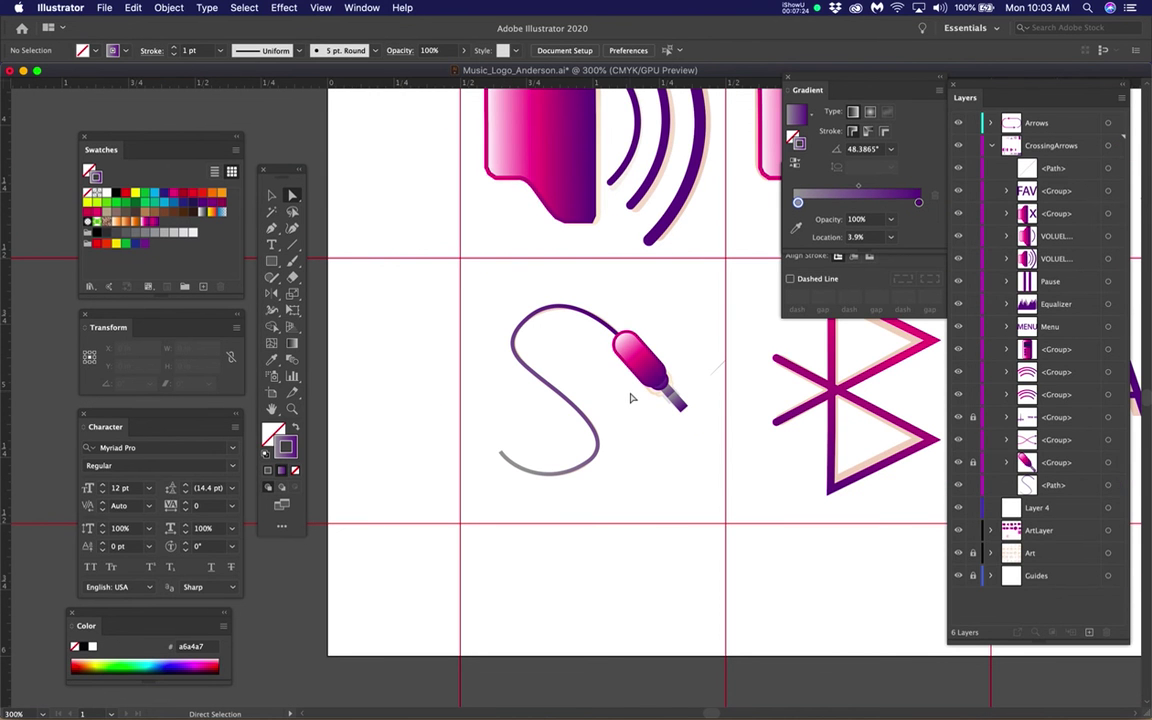
{"action": "scroll", "coordinate": [631, 398], "scroll_direction": "up", "scroll_amount": 2}
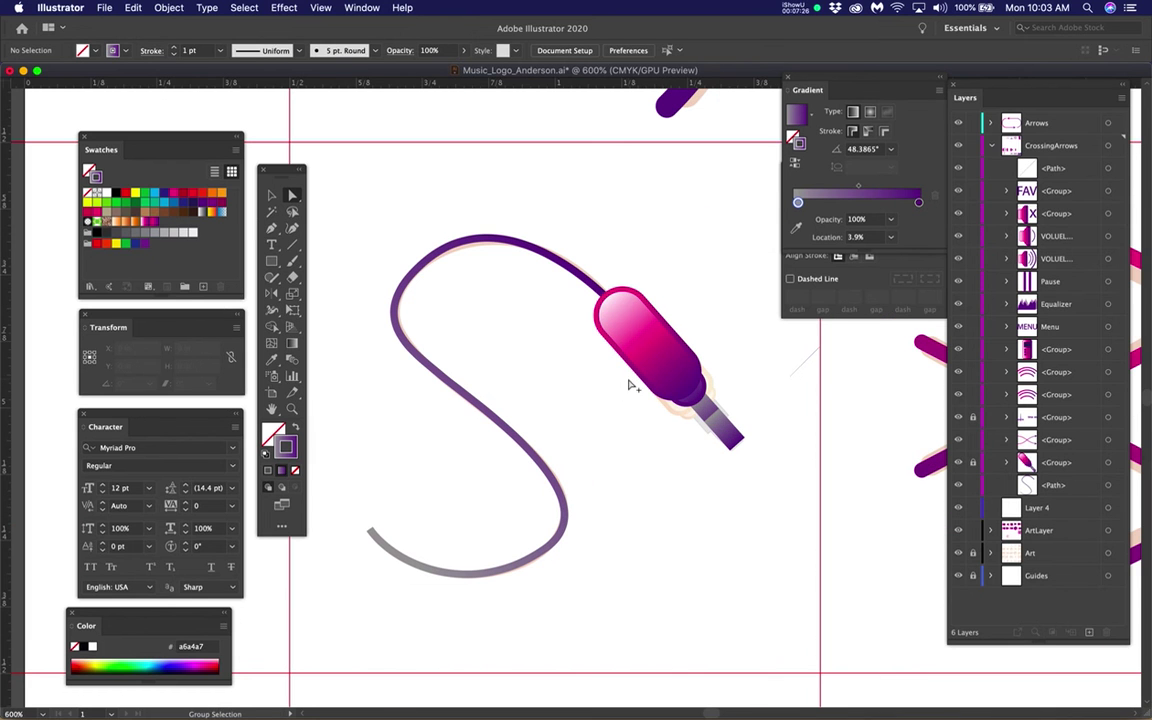
- Switch to TextEdit, highlight the student's question about the Pen tool leaving a bar at anchor points, and return to Illustrator
{"action": "left_click", "coordinate": [11, 155]}
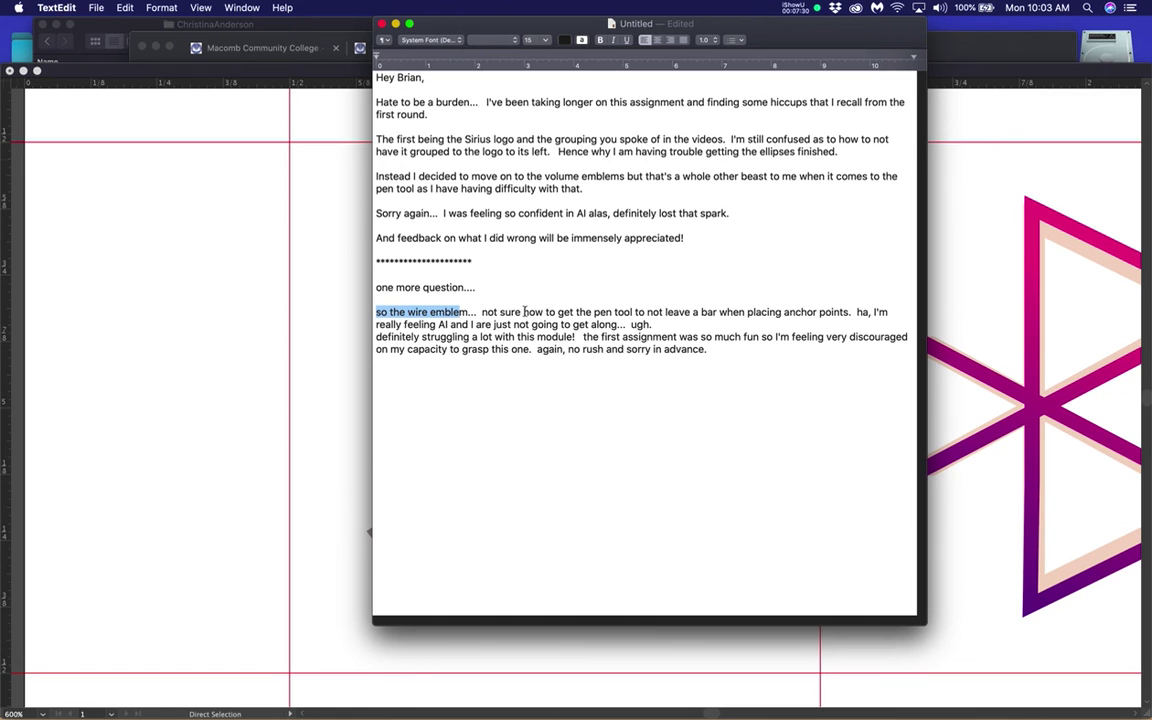
{"action": "left_click_drag", "start_coordinate": [558, 313], "coordinate": [848, 313]}
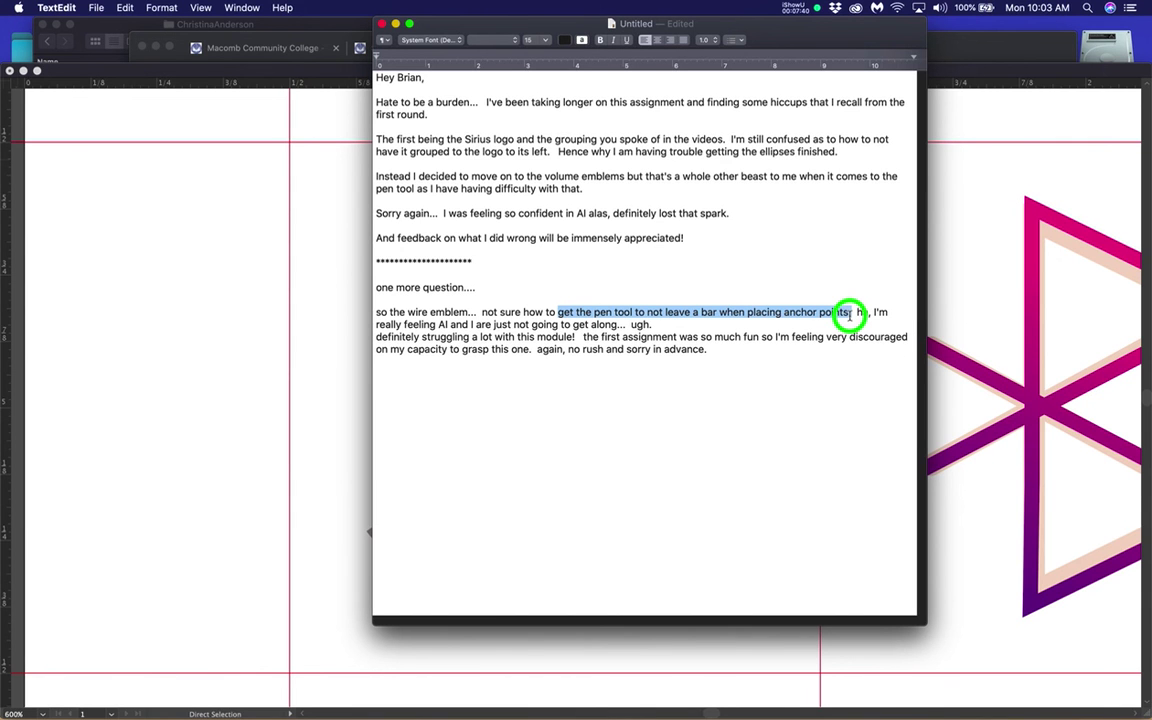
{"action": "left_click_drag", "start_coordinate": [848, 313], "coordinate": [851, 313]}
{"action": "left_click", "coordinate": [120, 190]}
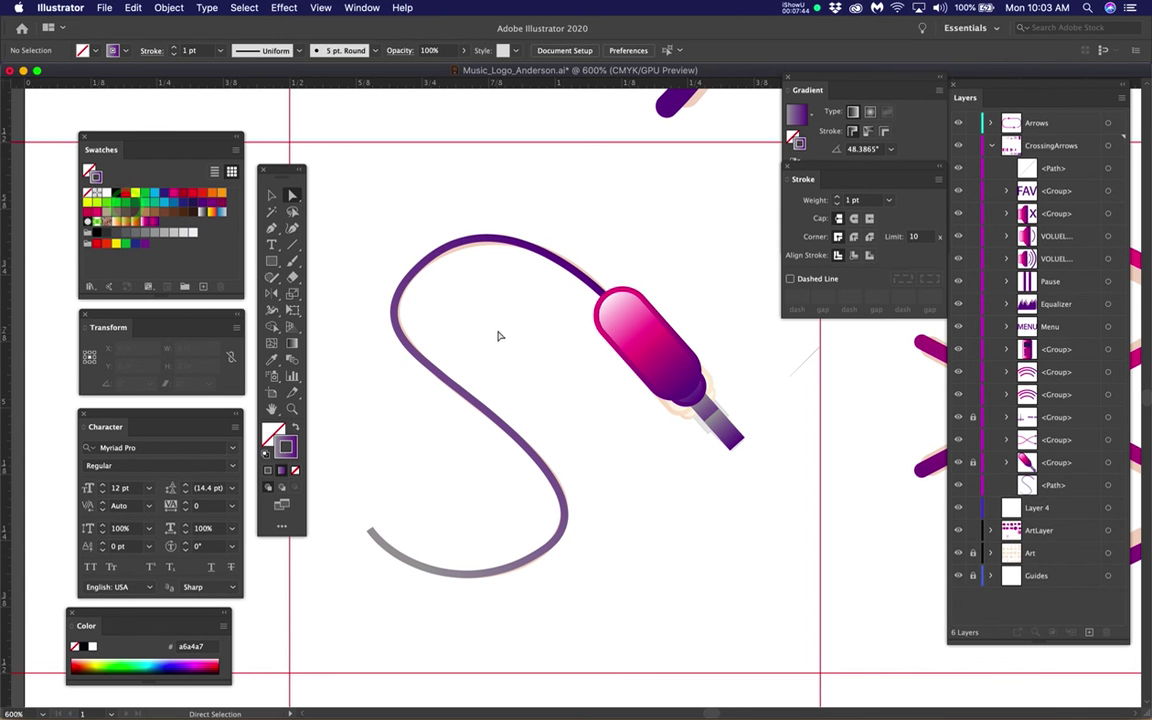
- Draw a short sample curve of two smooth anchor points below the plug with the Pen tool and delete it
{"action": "key", "text": "p"}
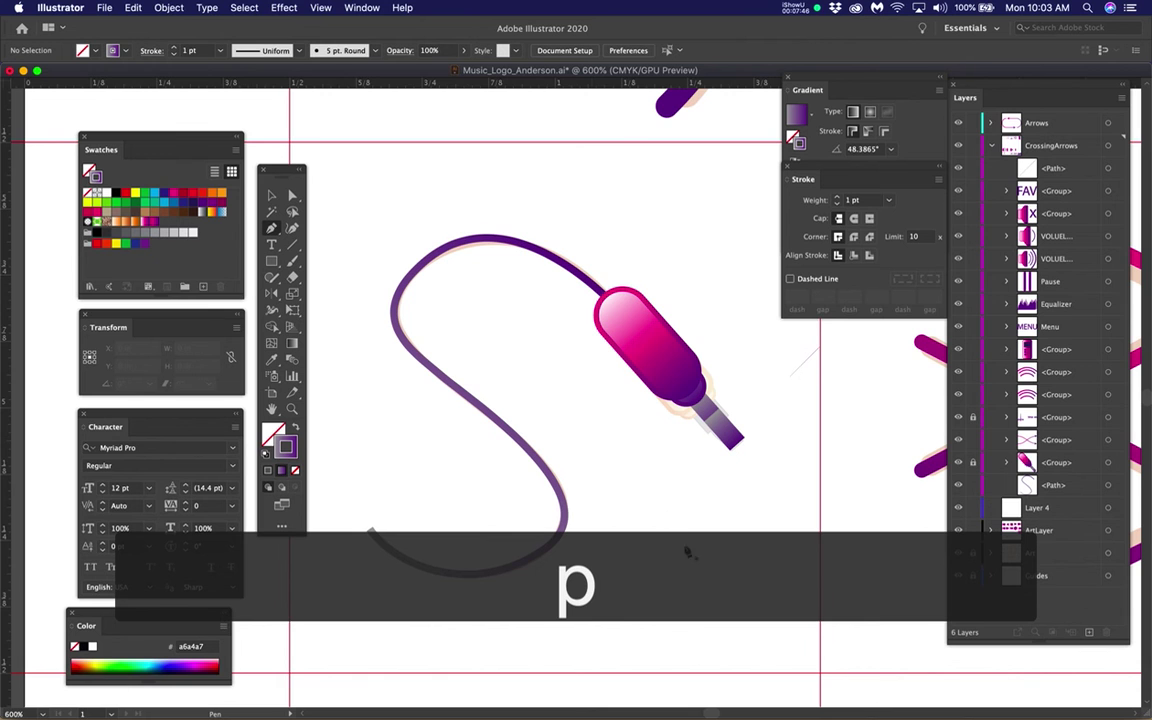
{"action": "left_click_drag", "start_coordinate": [780, 572], "coordinate": [740, 535]}
{"action": "left_click_drag", "start_coordinate": [631, 577], "coordinate": [667, 621]}
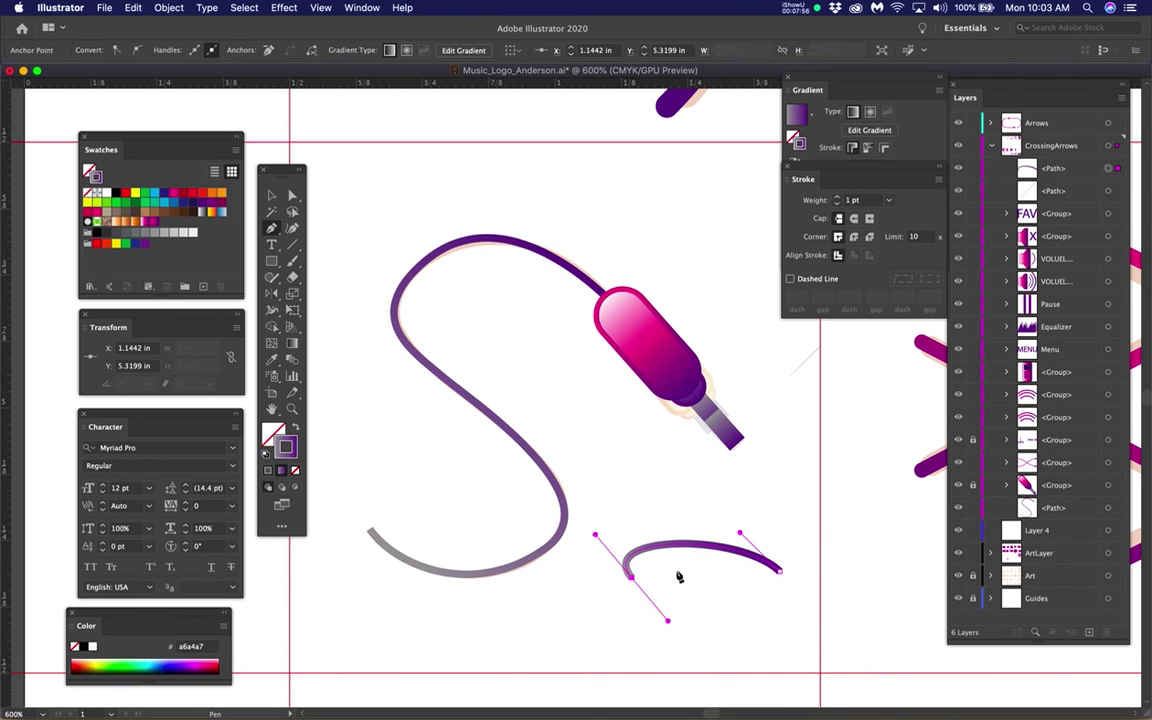
{"action": "key", "text": "Delete"}
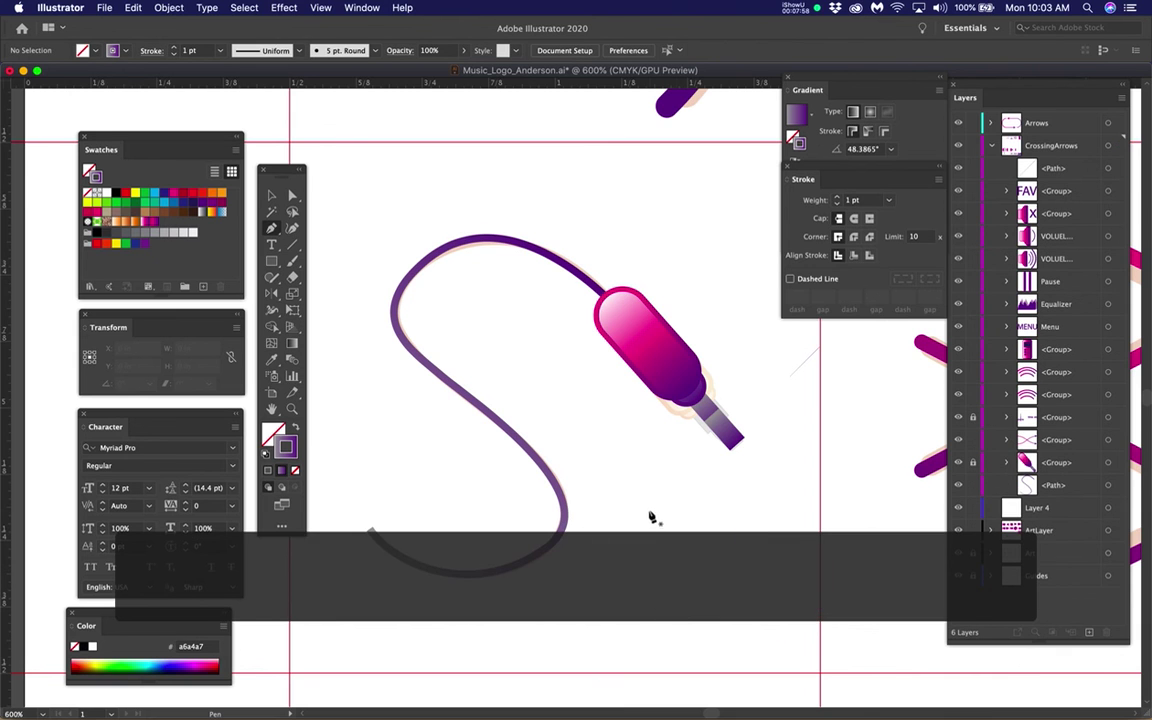